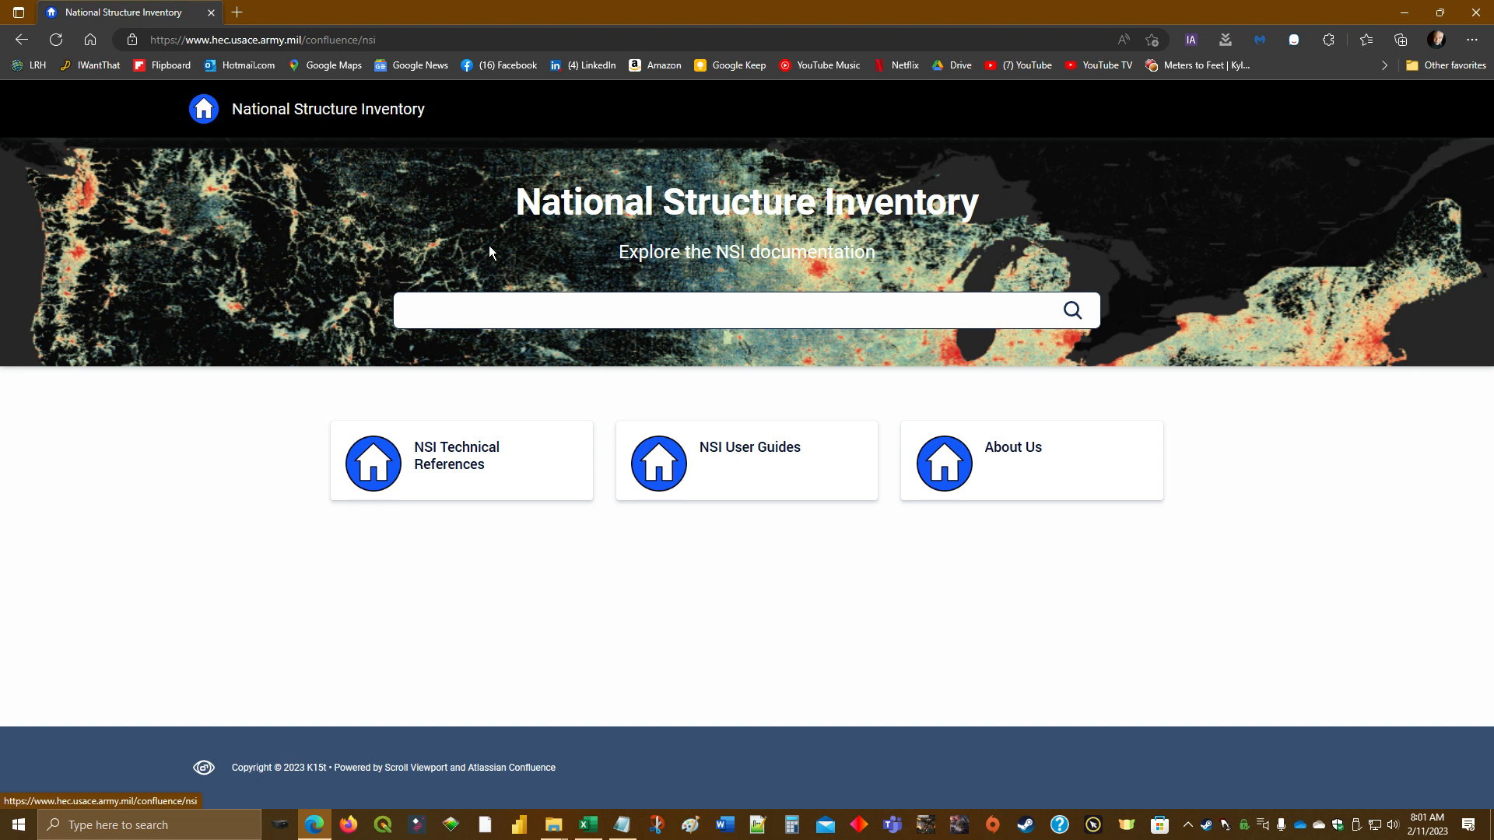
Open the API Reference Guide from the NSI Technical References and find the Structures By FIPS example.
{"action": "left_click", "coordinate": [447, 461]}
{"action": "scroll", "coordinate": [623, 438], "scroll_direction": "down", "scroll_amount": 2}
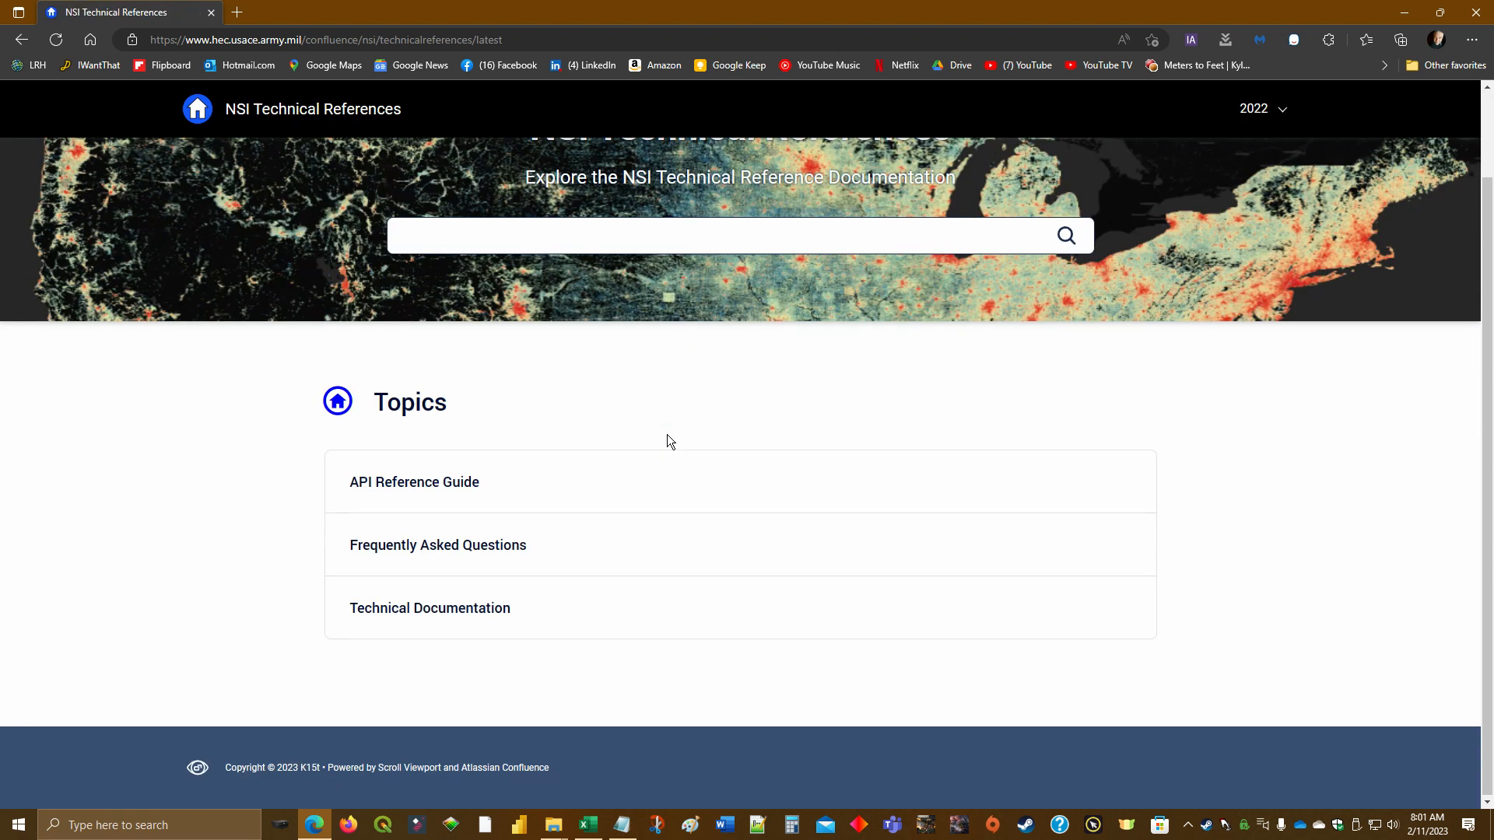
{"action": "left_click", "coordinate": [448, 496]}
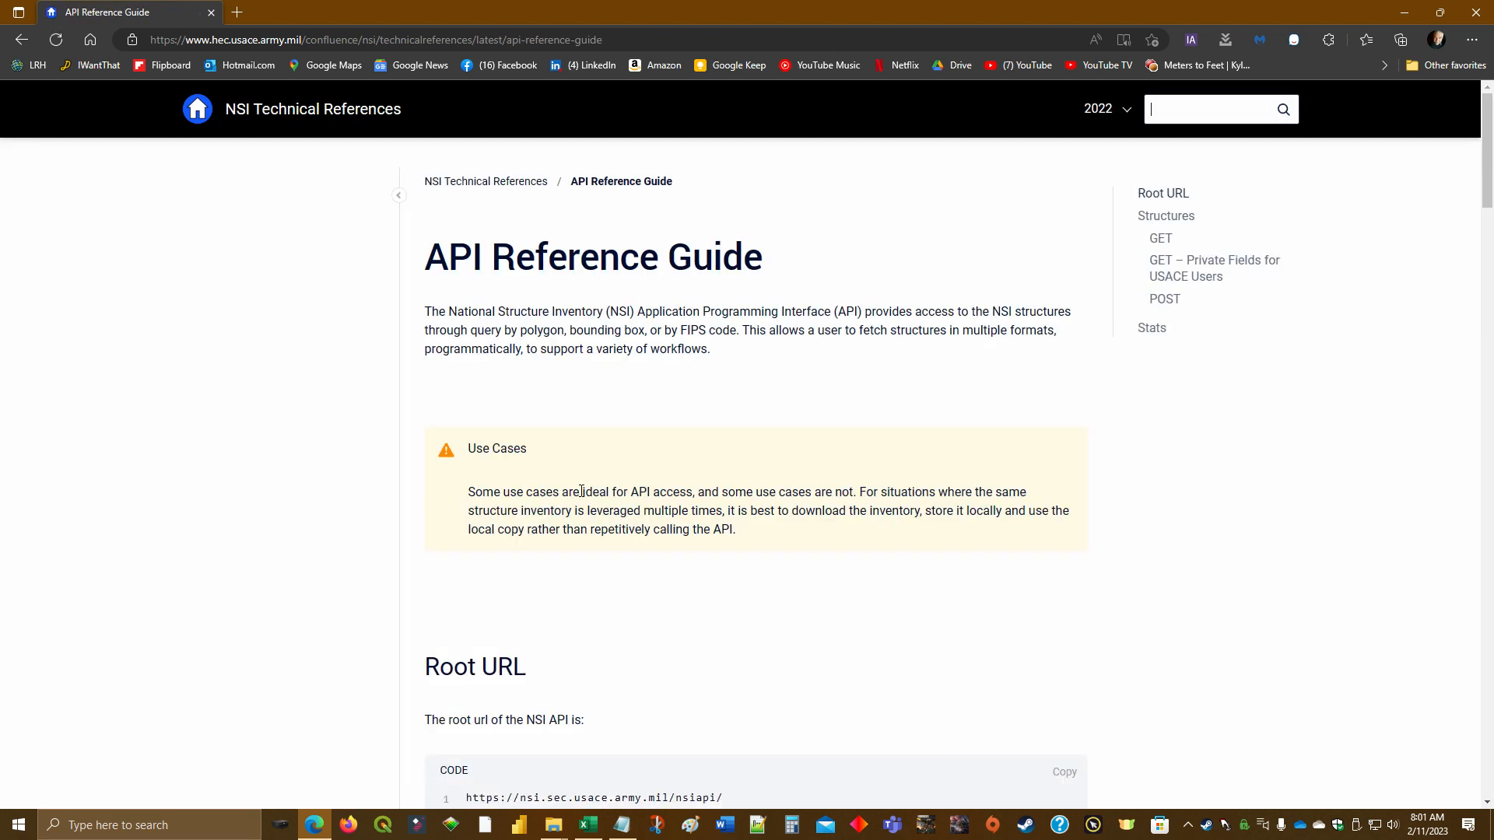
{"action": "scroll", "coordinate": [741, 461], "scroll_direction": "down", "scroll_amount": 3}
{"action": "scroll", "coordinate": [740, 453], "scroll_direction": "down", "scroll_amount": 6}
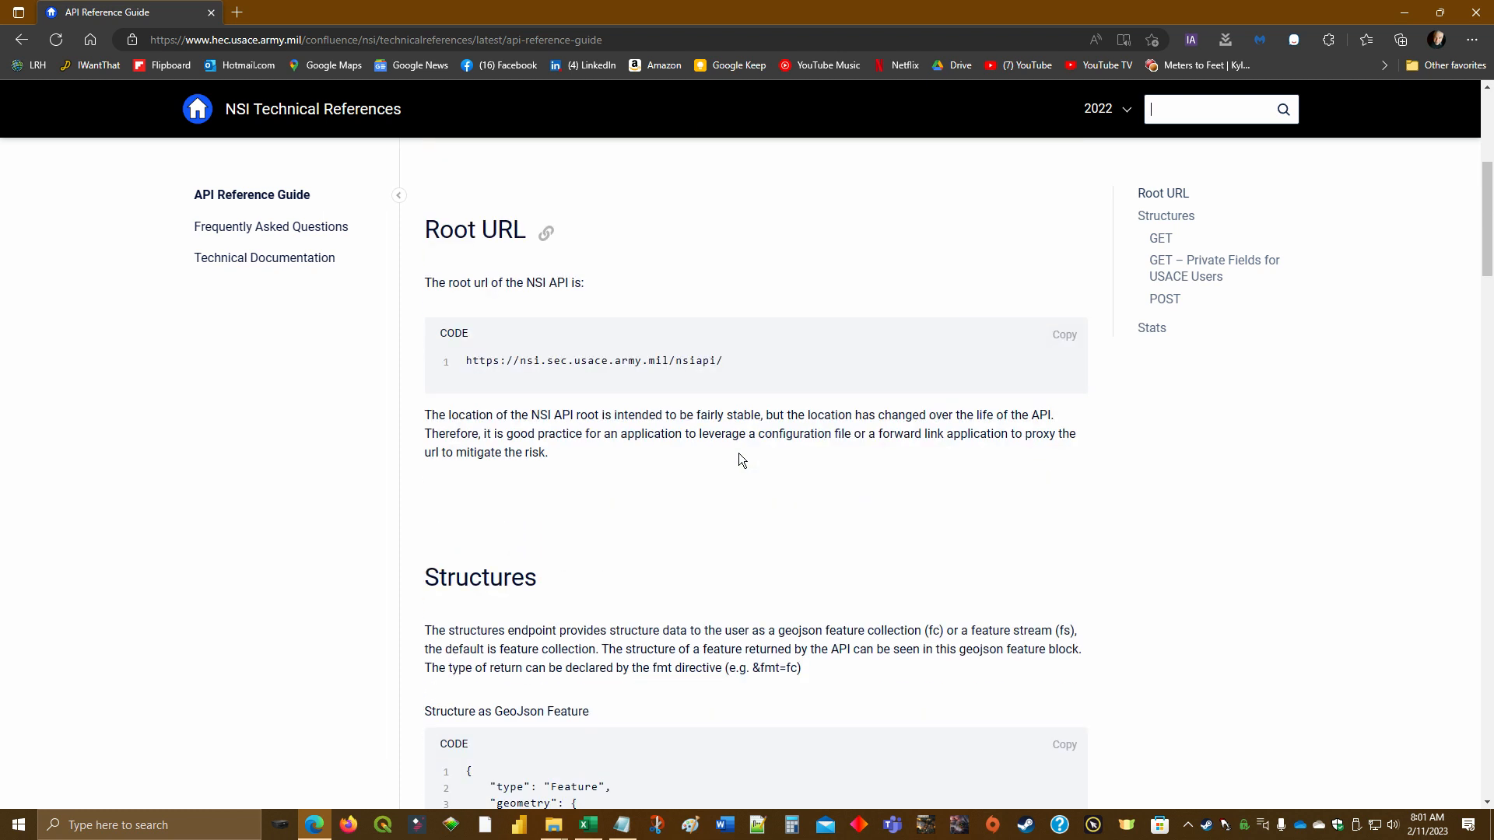
{"action": "scroll", "coordinate": [740, 442], "scroll_direction": "down", "scroll_amount": 8}
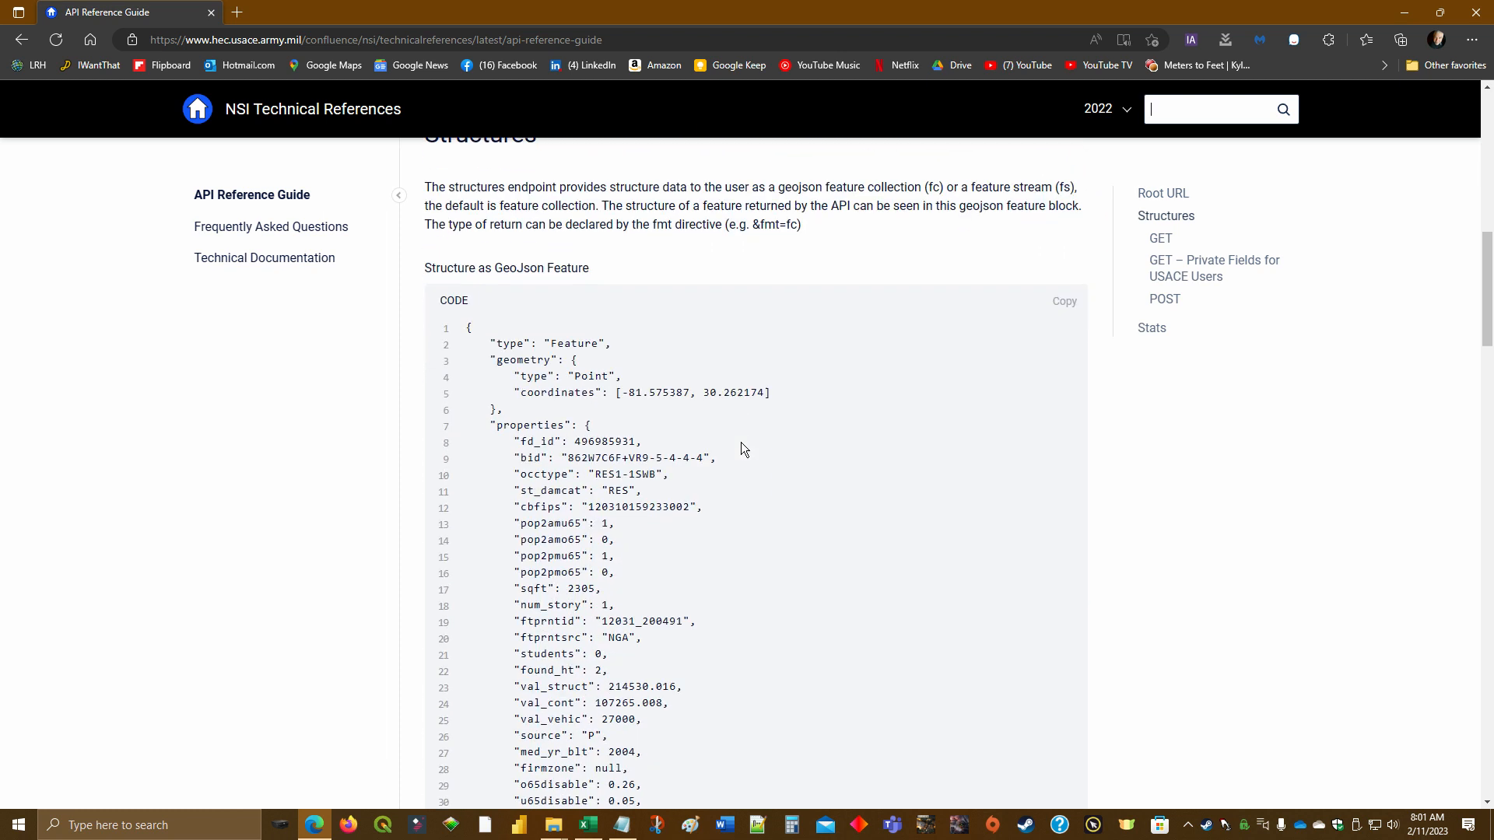
{"action": "scroll", "coordinate": [741, 442], "scroll_direction": "down", "scroll_amount": 5}
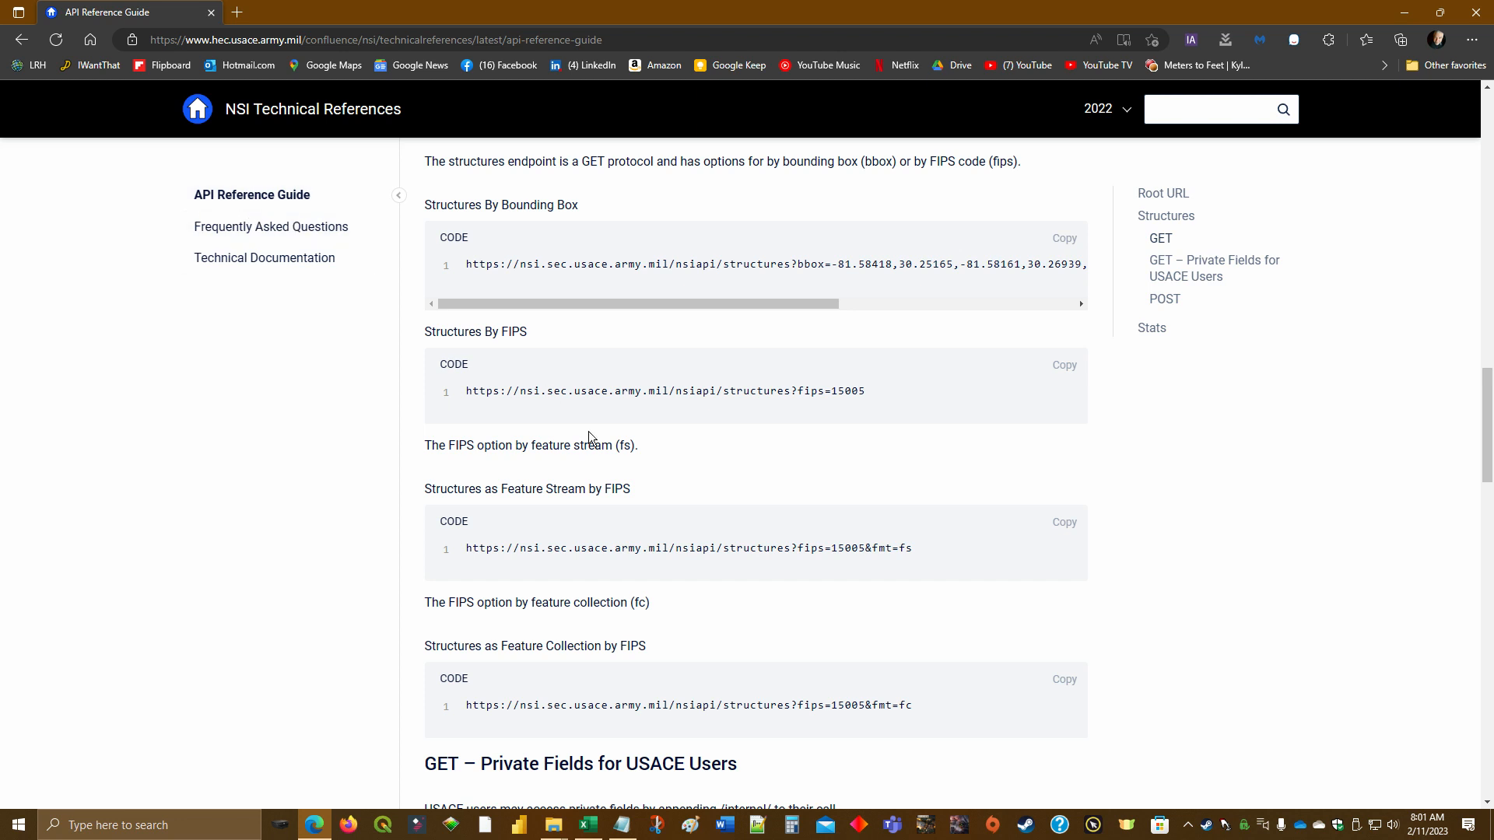
Copy the Structures By FIPS example URL and paste it below the code list in FIPS.txt in Notepad.
{"action": "left_click_drag", "start_coordinate": [868, 395], "coordinate": [465, 389]}
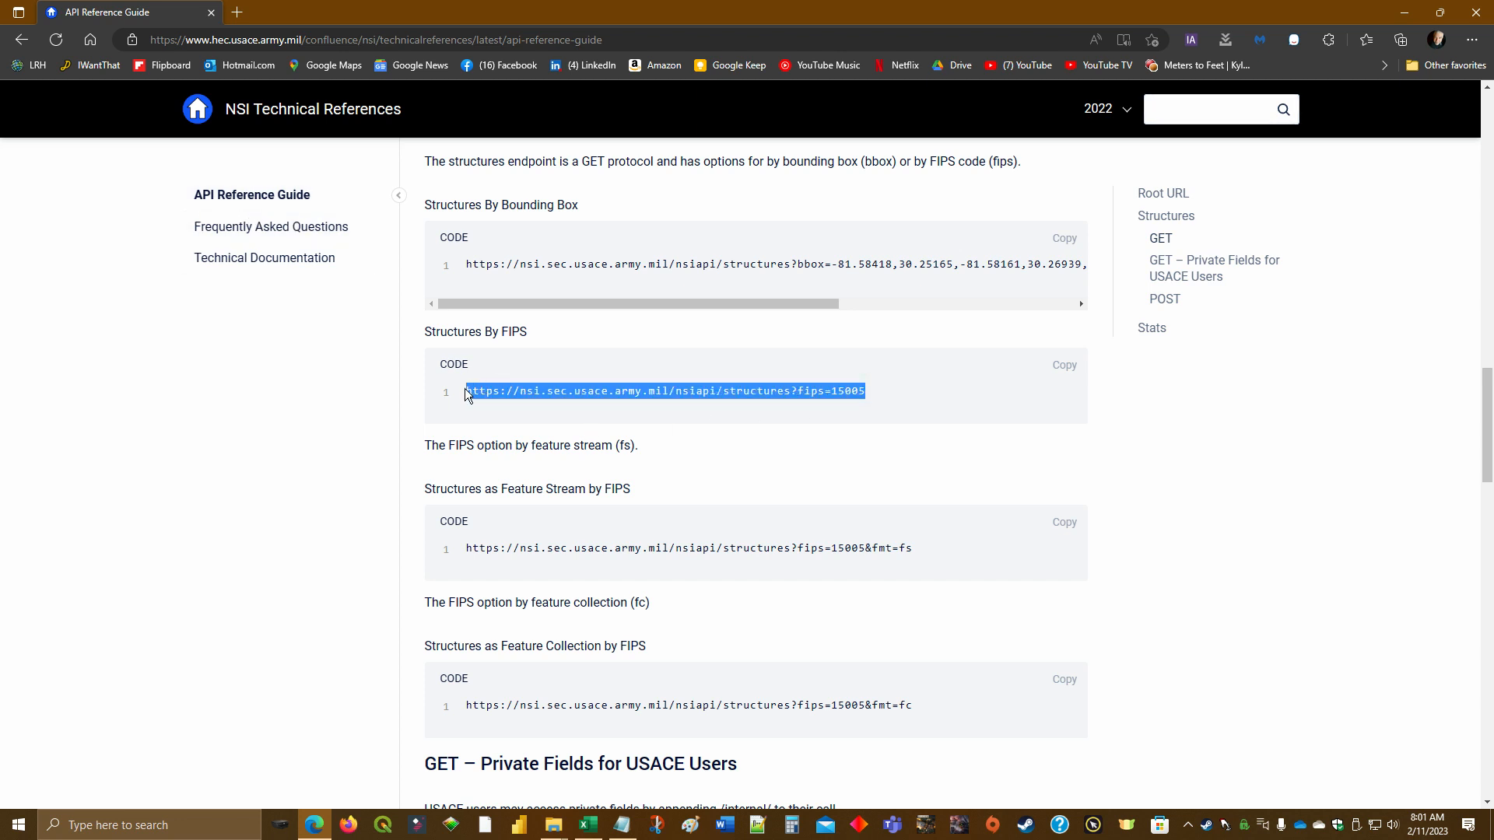
{"action": "right_click", "coordinate": [811, 391]}
{"action": "left_click", "coordinate": [856, 401]}
{"action": "left_click", "coordinate": [622, 825]}
{"action": "left_click", "coordinate": [245, 515]}
{"action": "key", "text": "Return"}
{"action": "key", "text": "Return"}
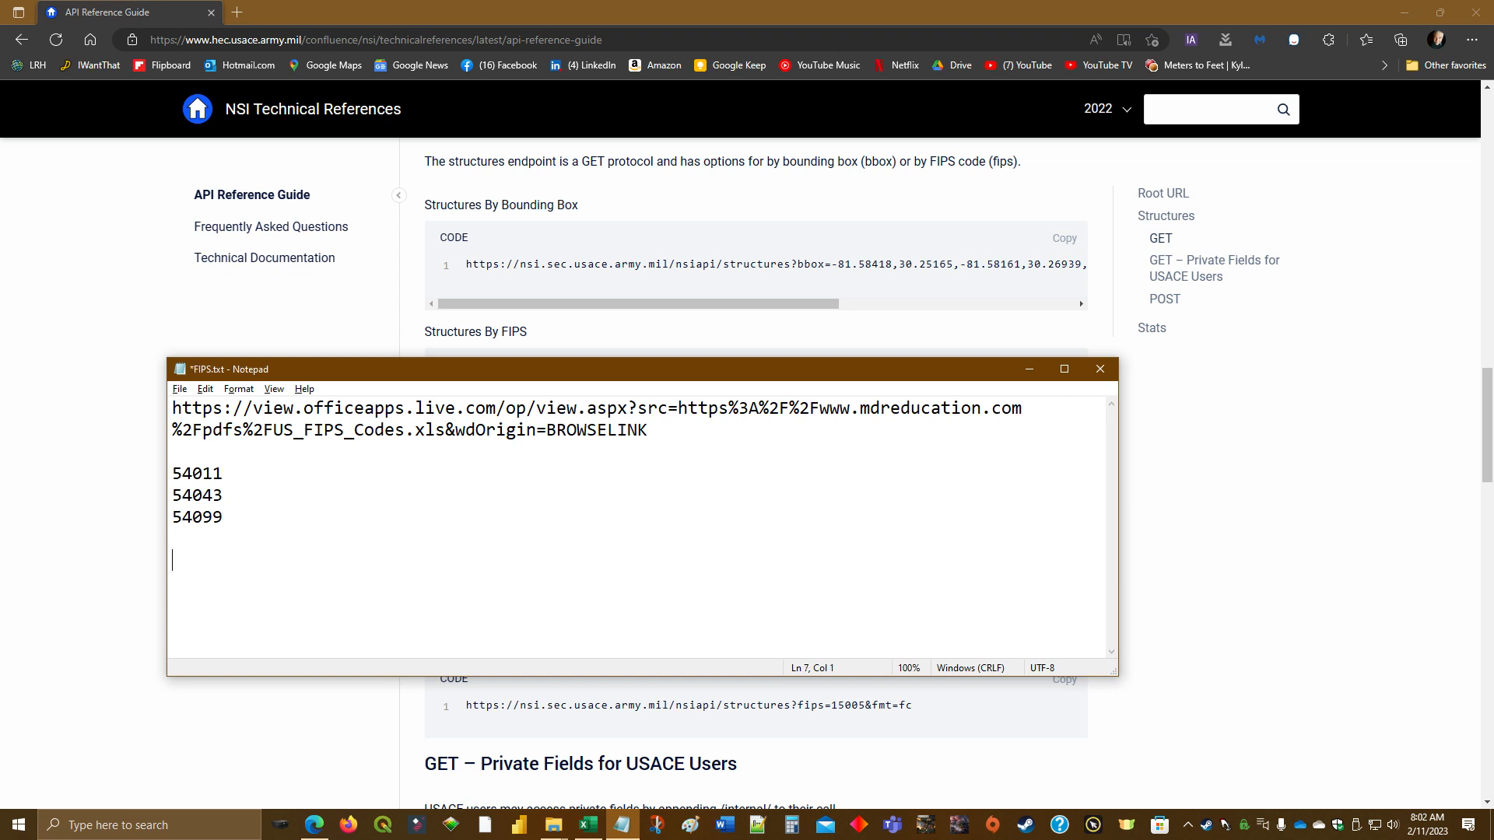
{"action": "key", "text": "ctrl+v"}
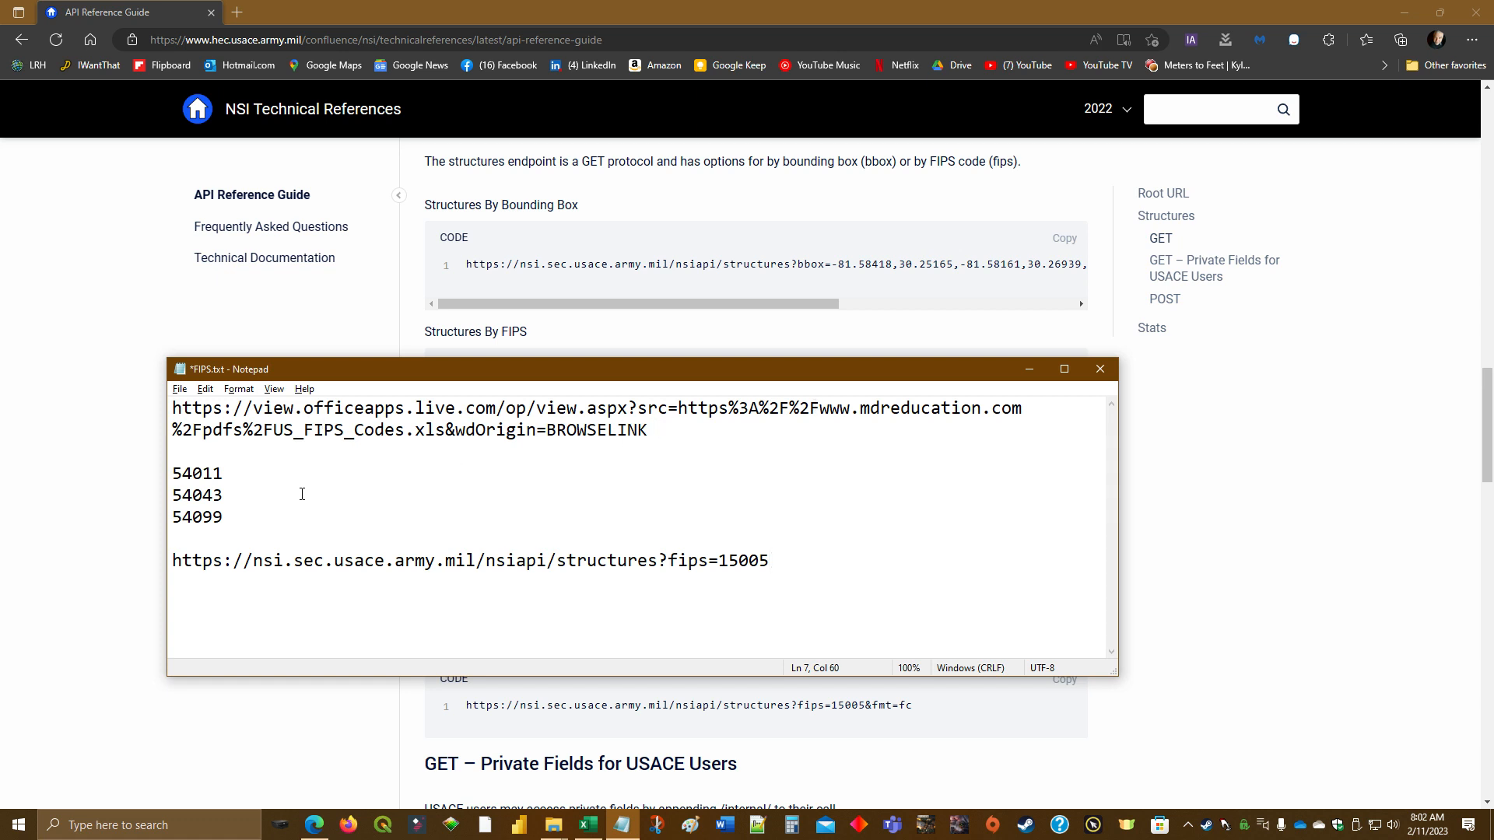
Replace the FIPS code at the end of the pasted URL with 54011 and copy the full URL.
{"action": "left_click_drag", "start_coordinate": [223, 475], "coordinate": [170, 472]}
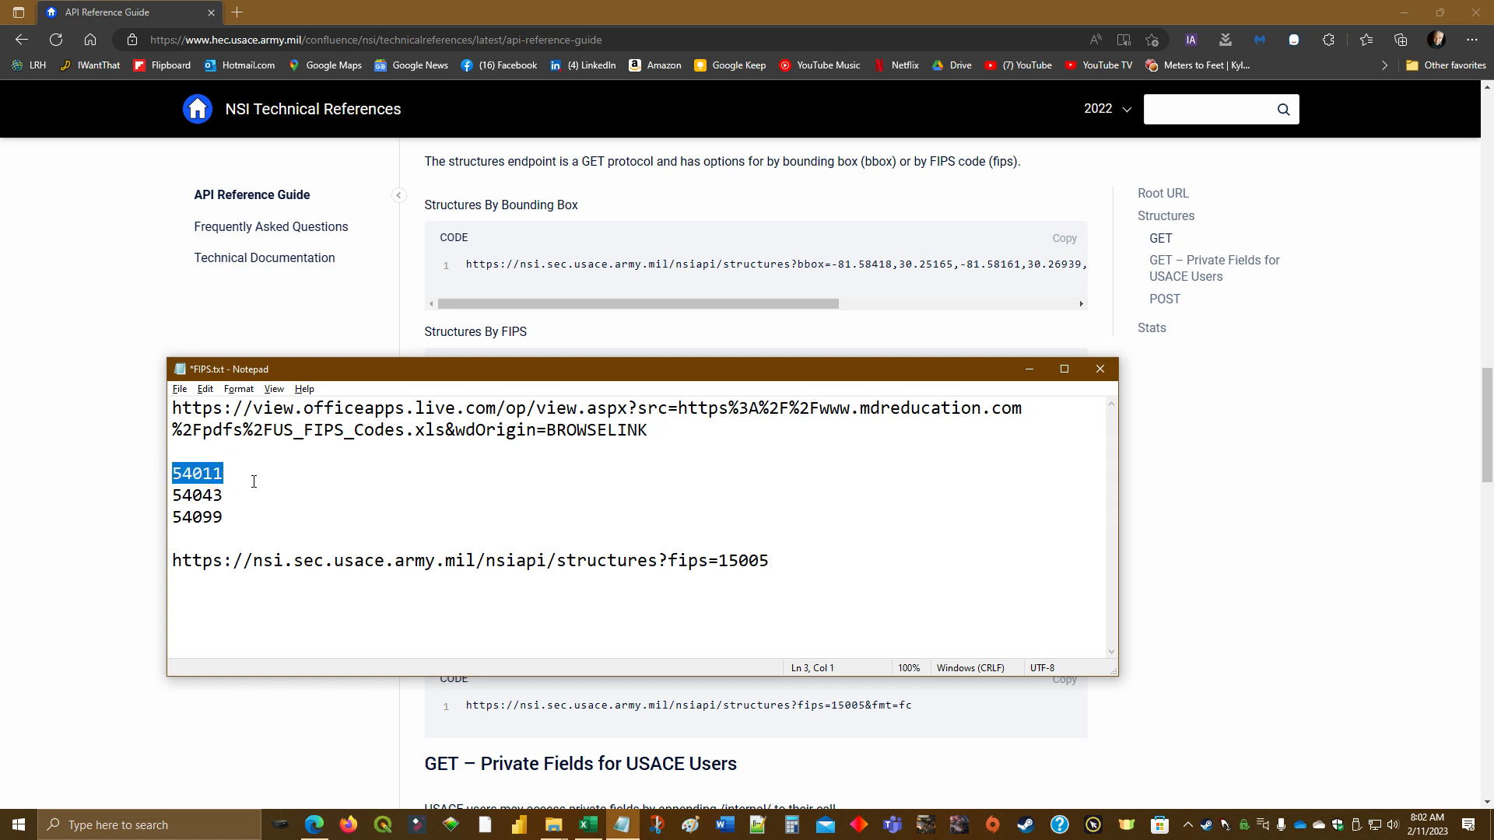
{"action": "left_click_drag", "start_coordinate": [779, 565], "coordinate": [168, 560]}
{"action": "key", "text": "ctrl+v"}
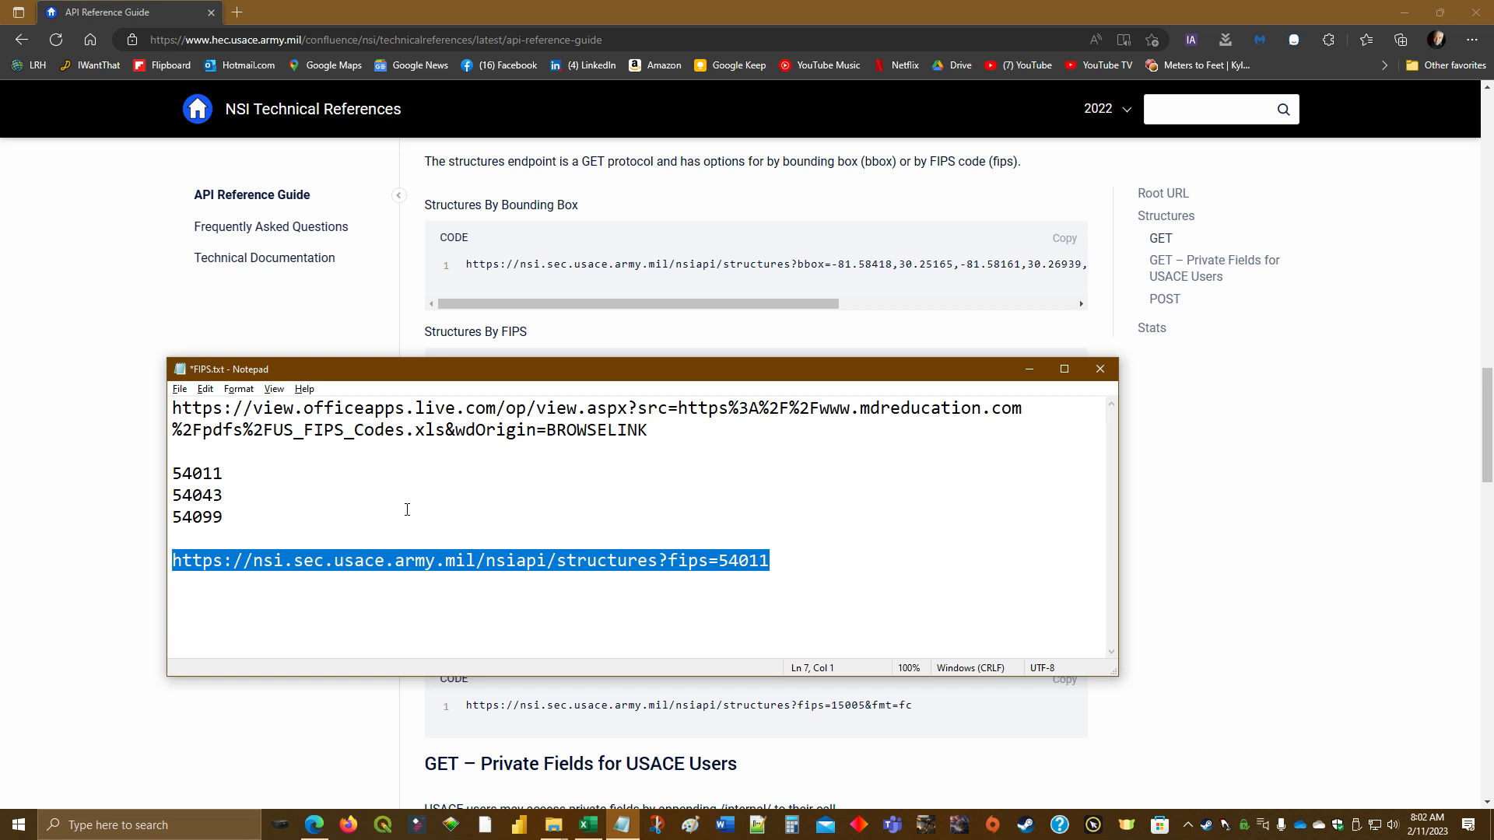
{"action": "key", "text": "alt+Tab"}
{"action": "key", "text": "alt+Tab"}
{"action": "key", "text": "Tab"}
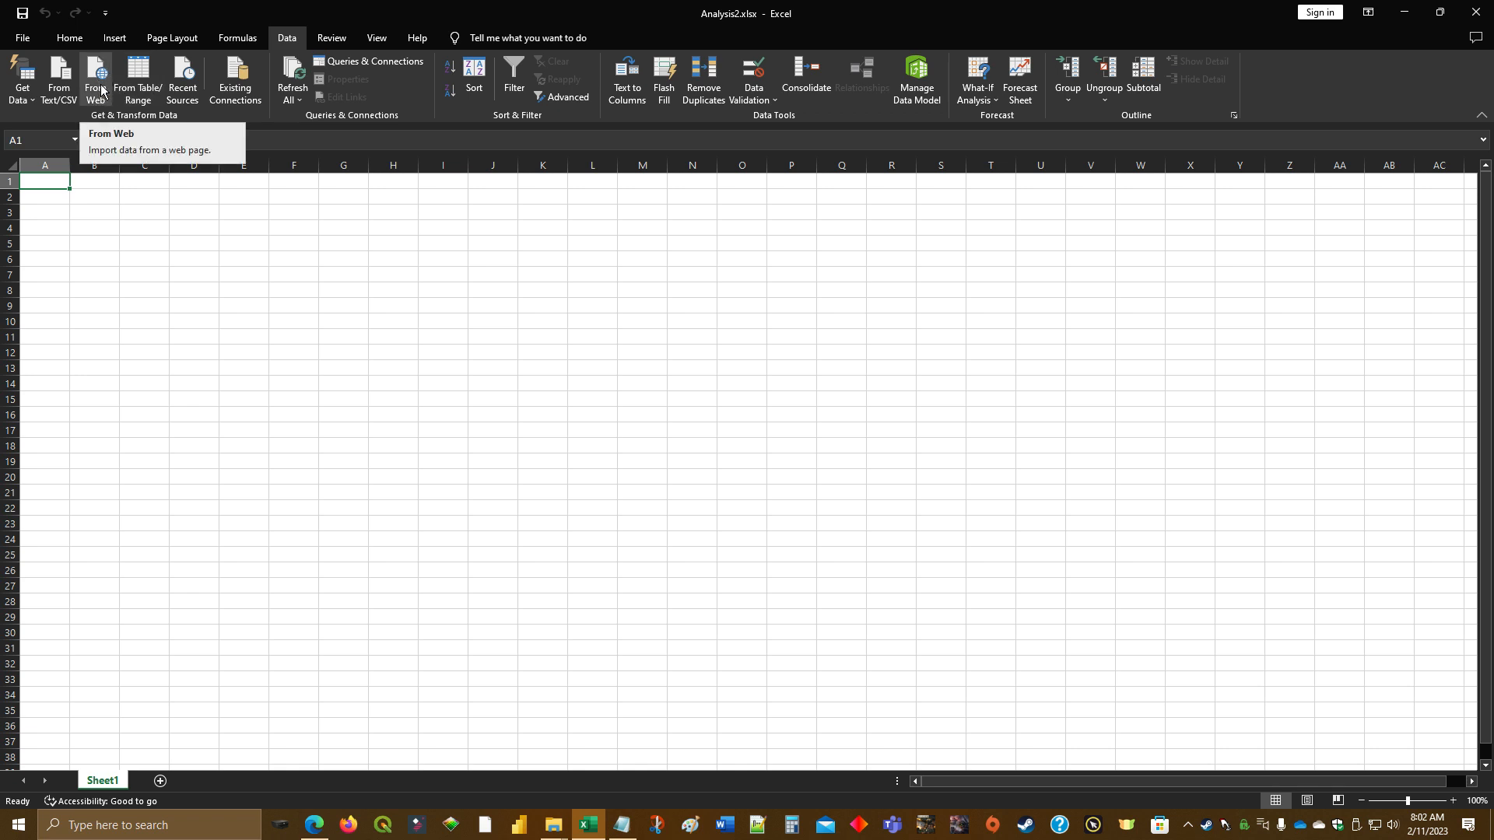
{"action": "left_click", "coordinate": [25, 102]}
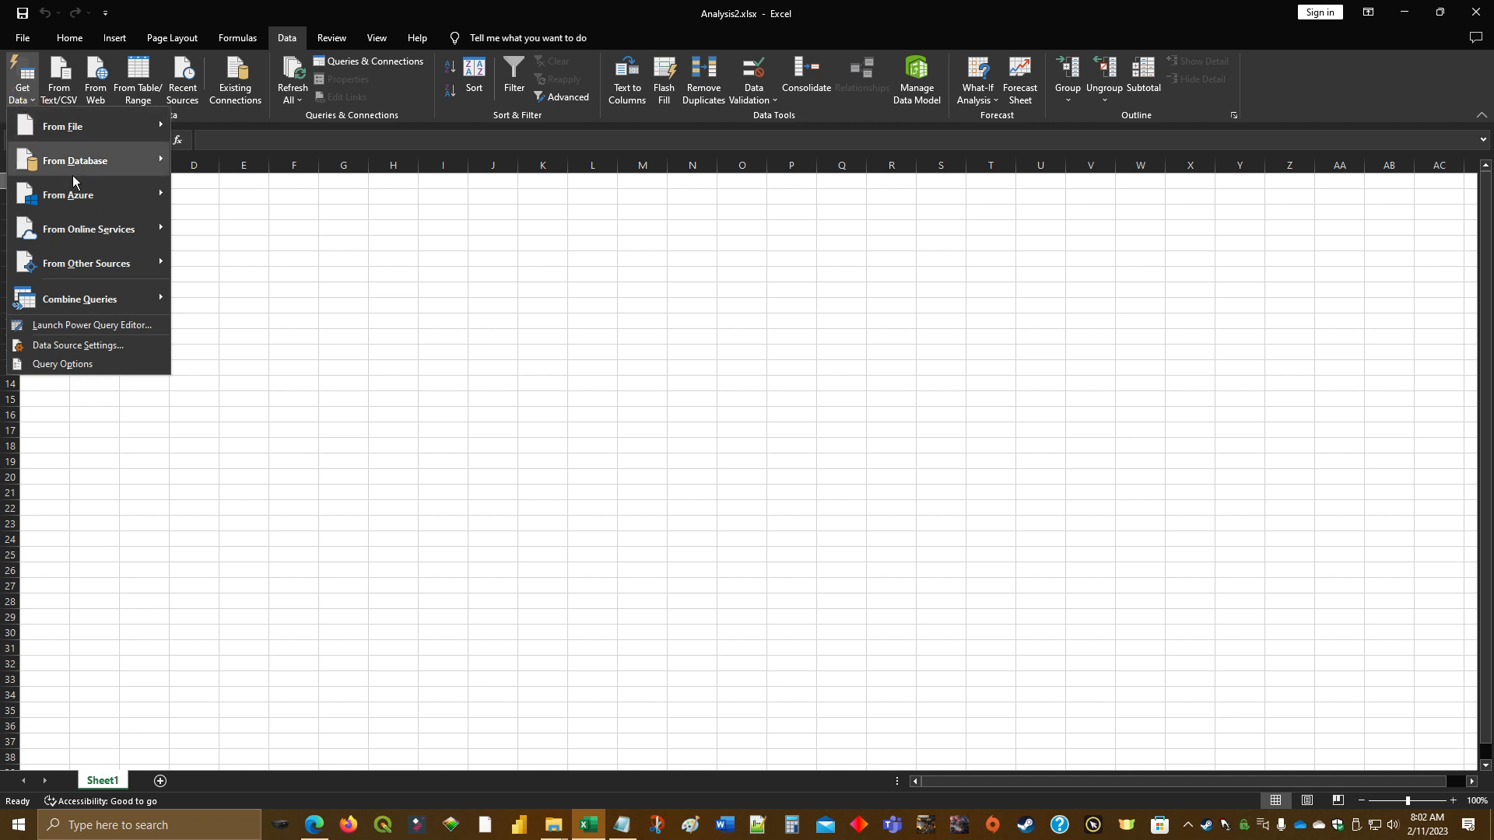
{"action": "mouse_move", "coordinate": [111, 137]}
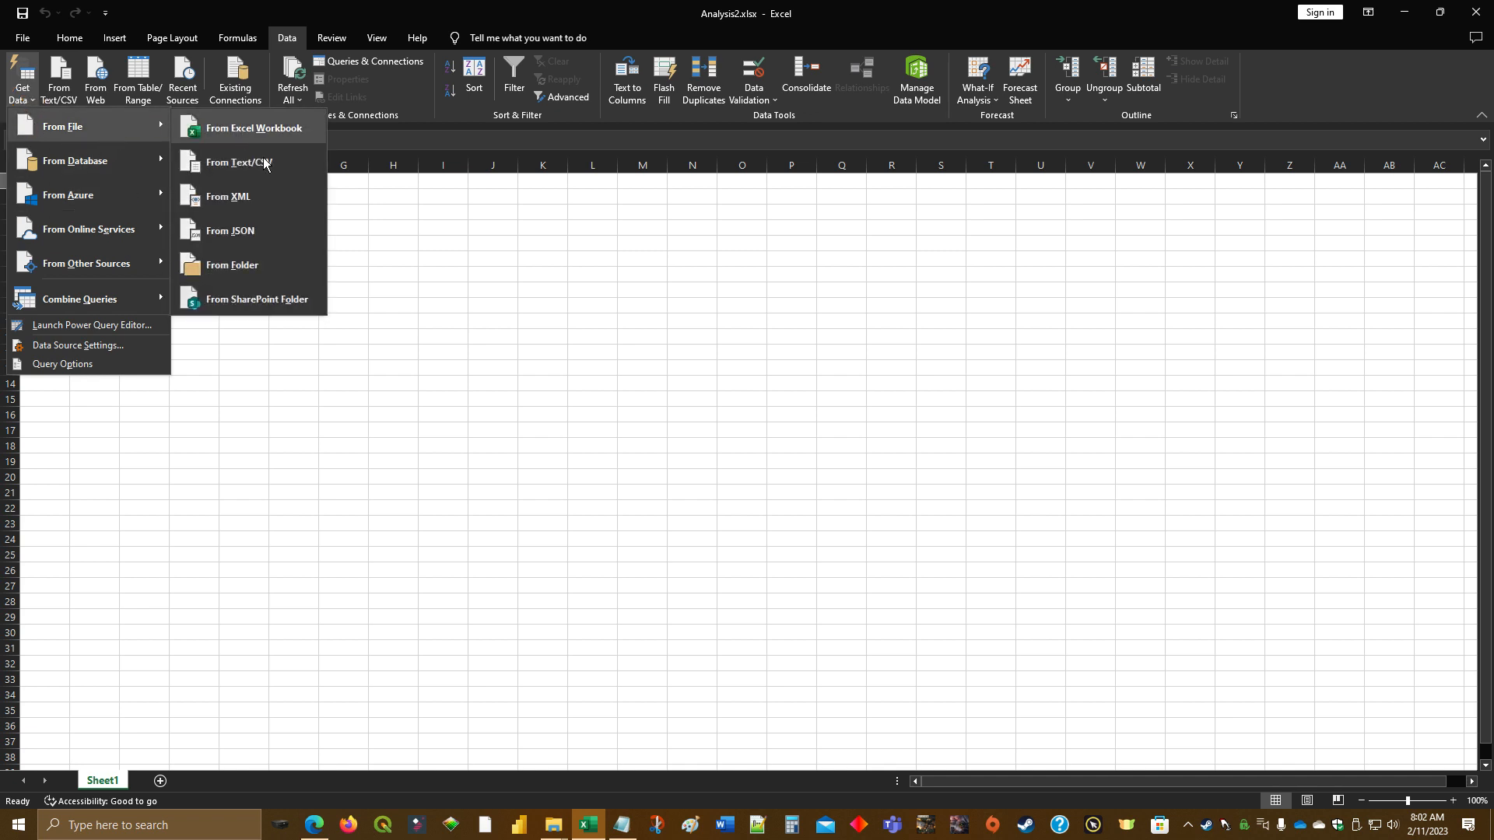
{"action": "left_click", "coordinate": [260, 233]}
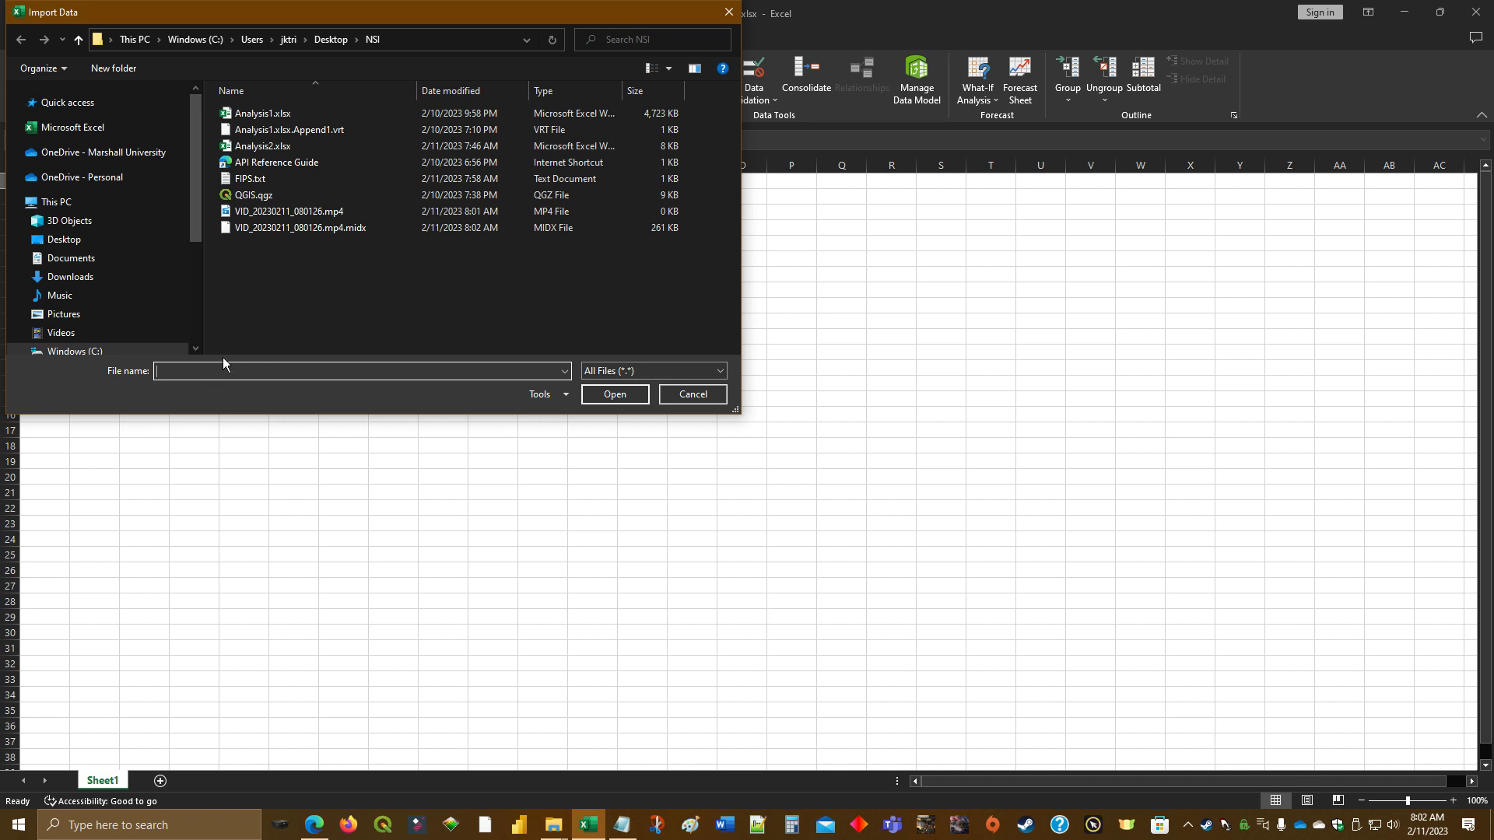
{"action": "key", "text": "ctrl+v"}
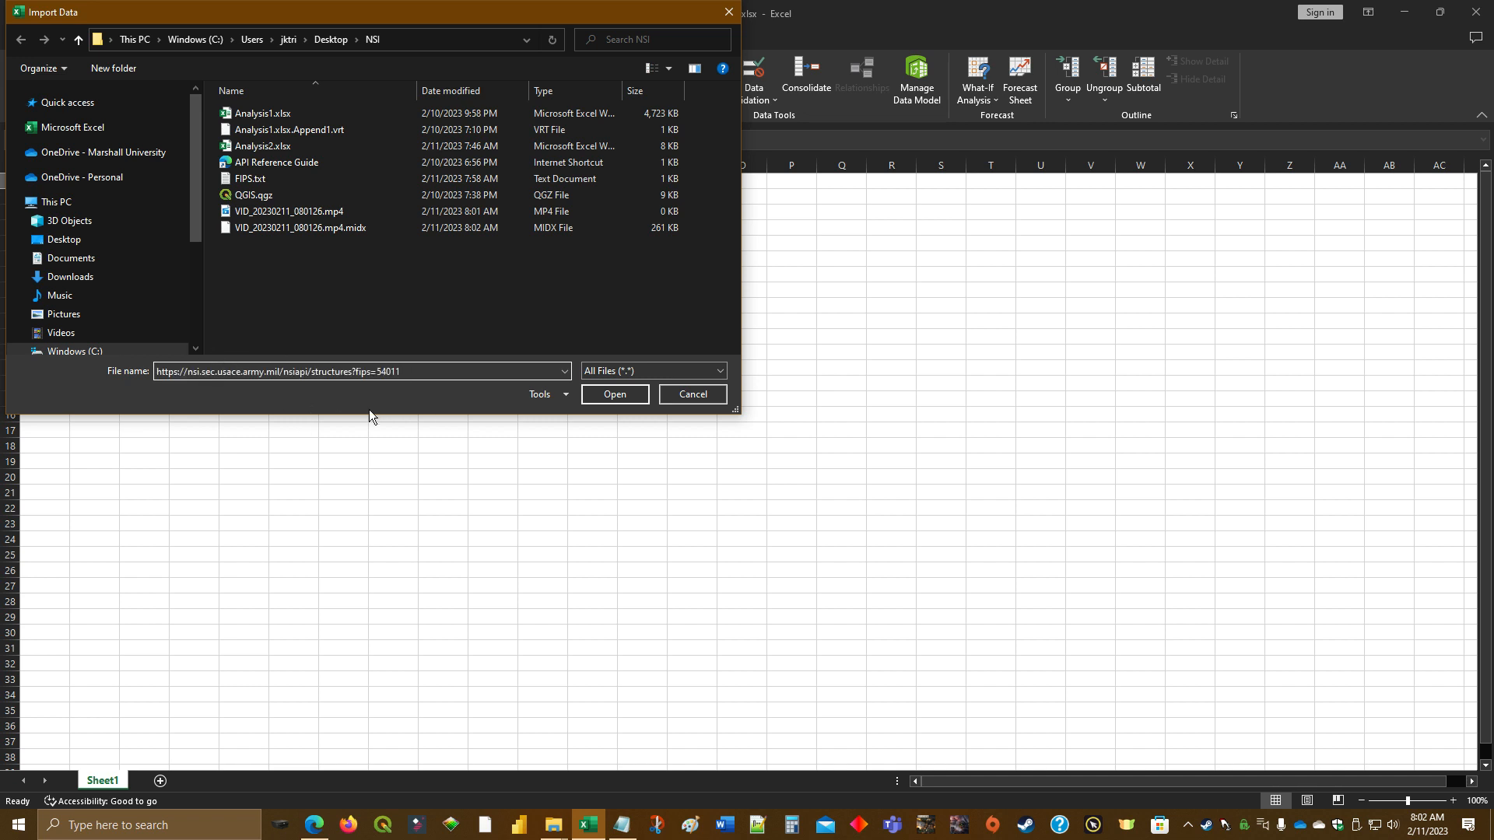
{"action": "left_click", "coordinate": [613, 395]}
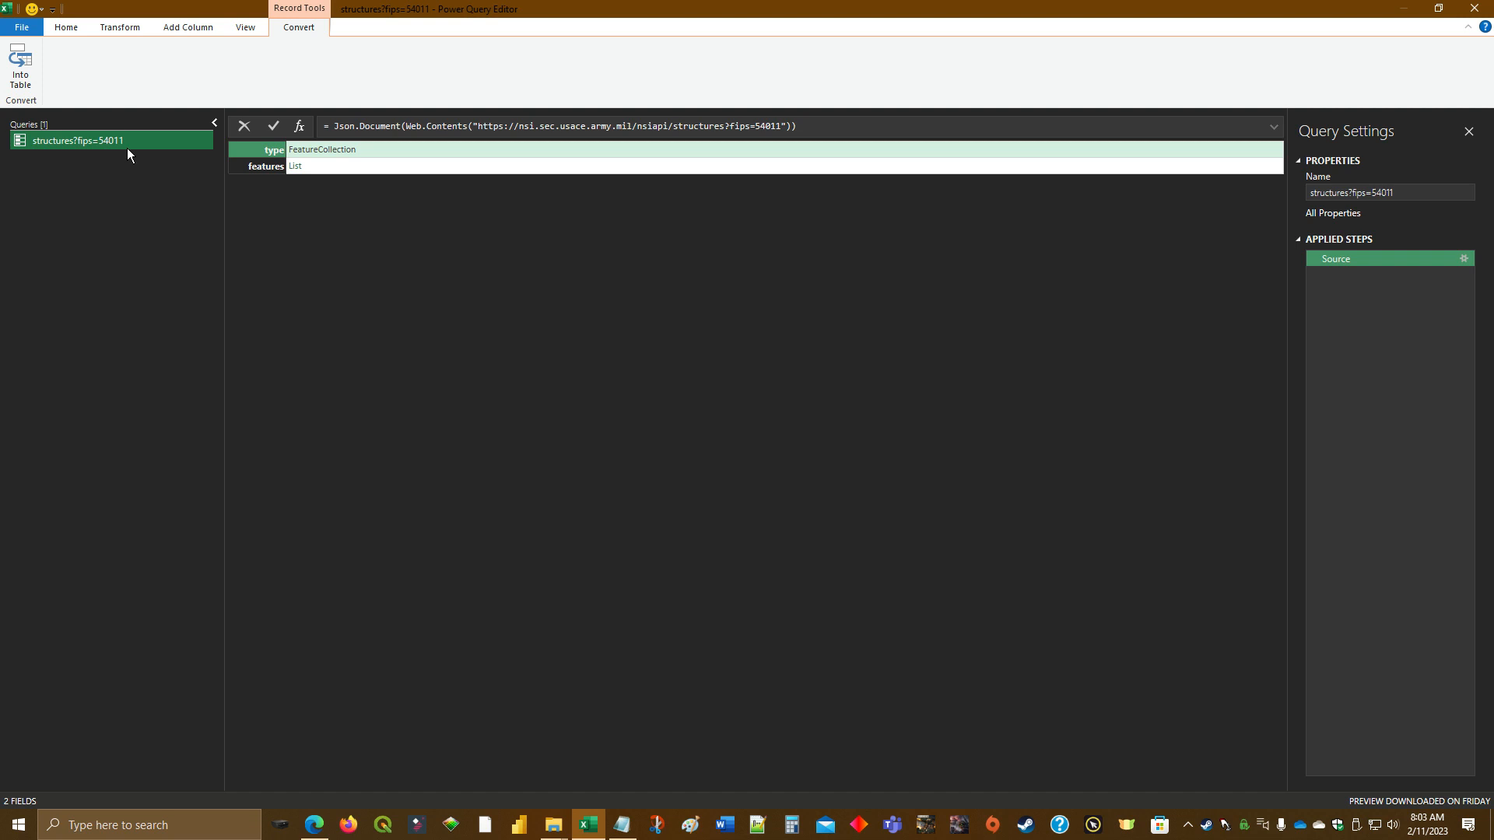
Convert the JSON record to a table, then drill into the features list and convert it to a table with no delimiter.
{"action": "left_click", "coordinate": [21, 72]}
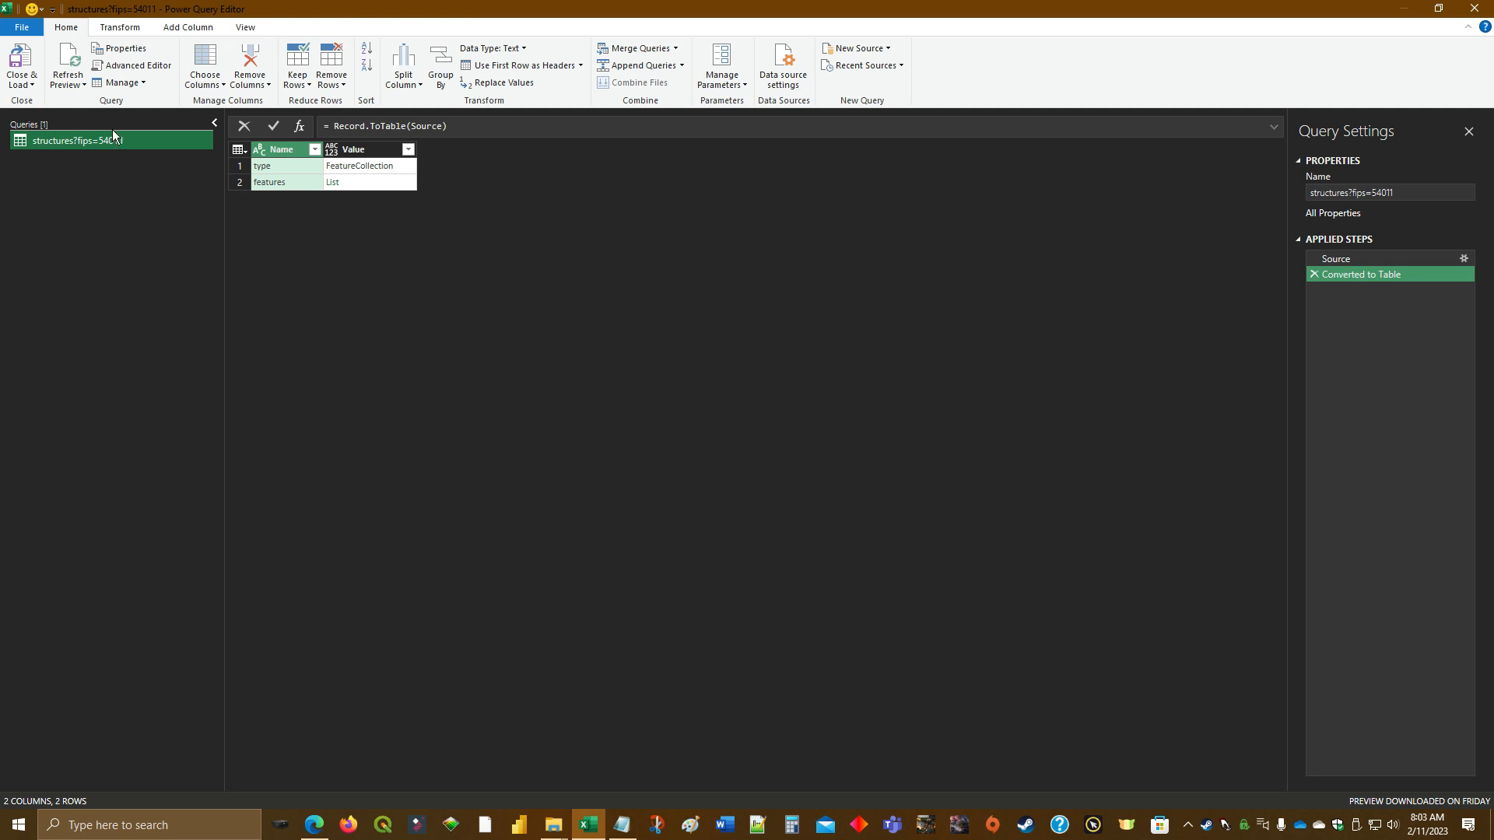
{"action": "left_click", "coordinate": [330, 184]}
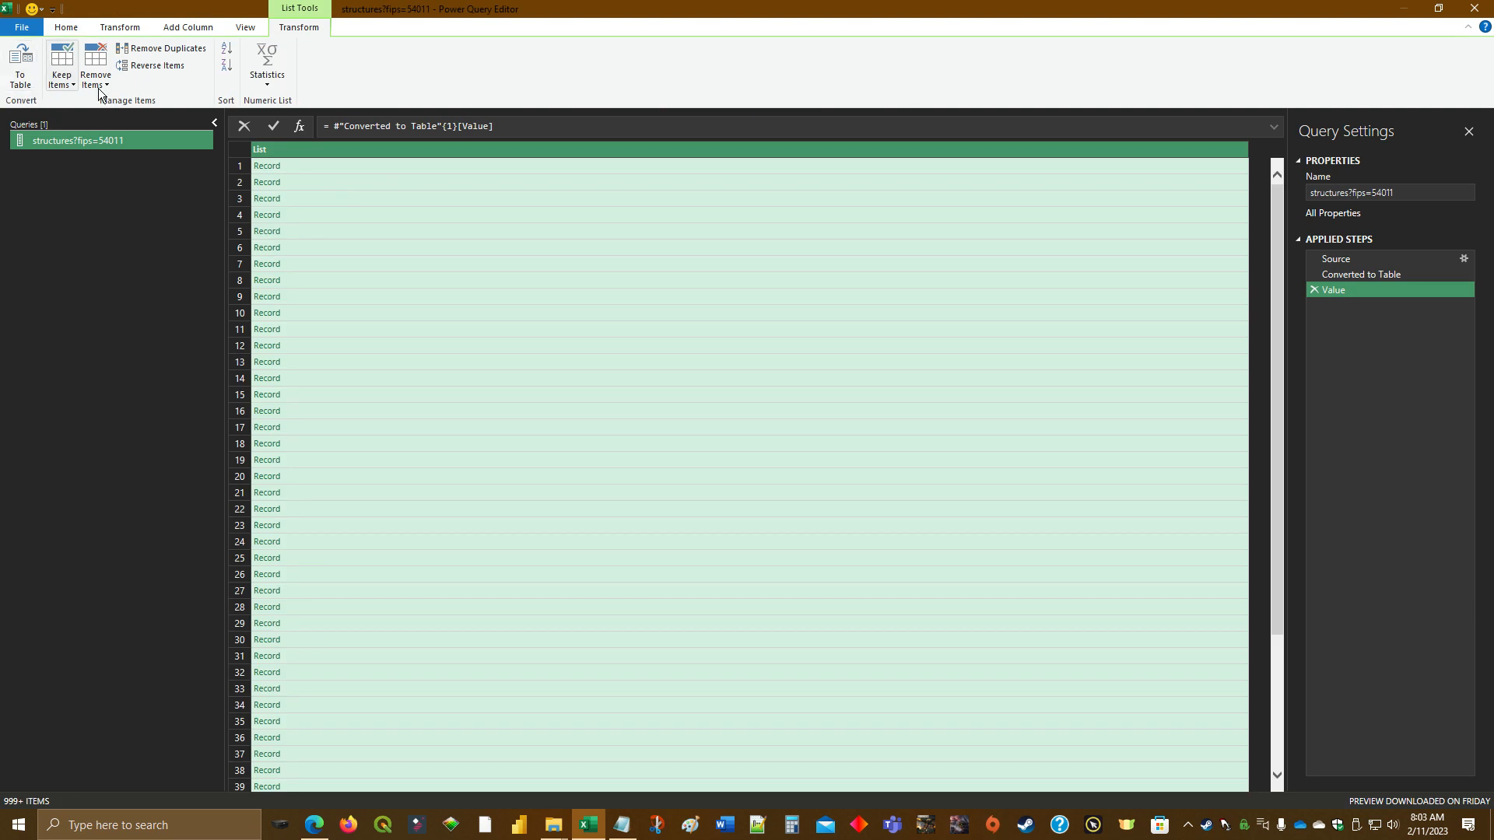
{"action": "left_click", "coordinate": [21, 78]}
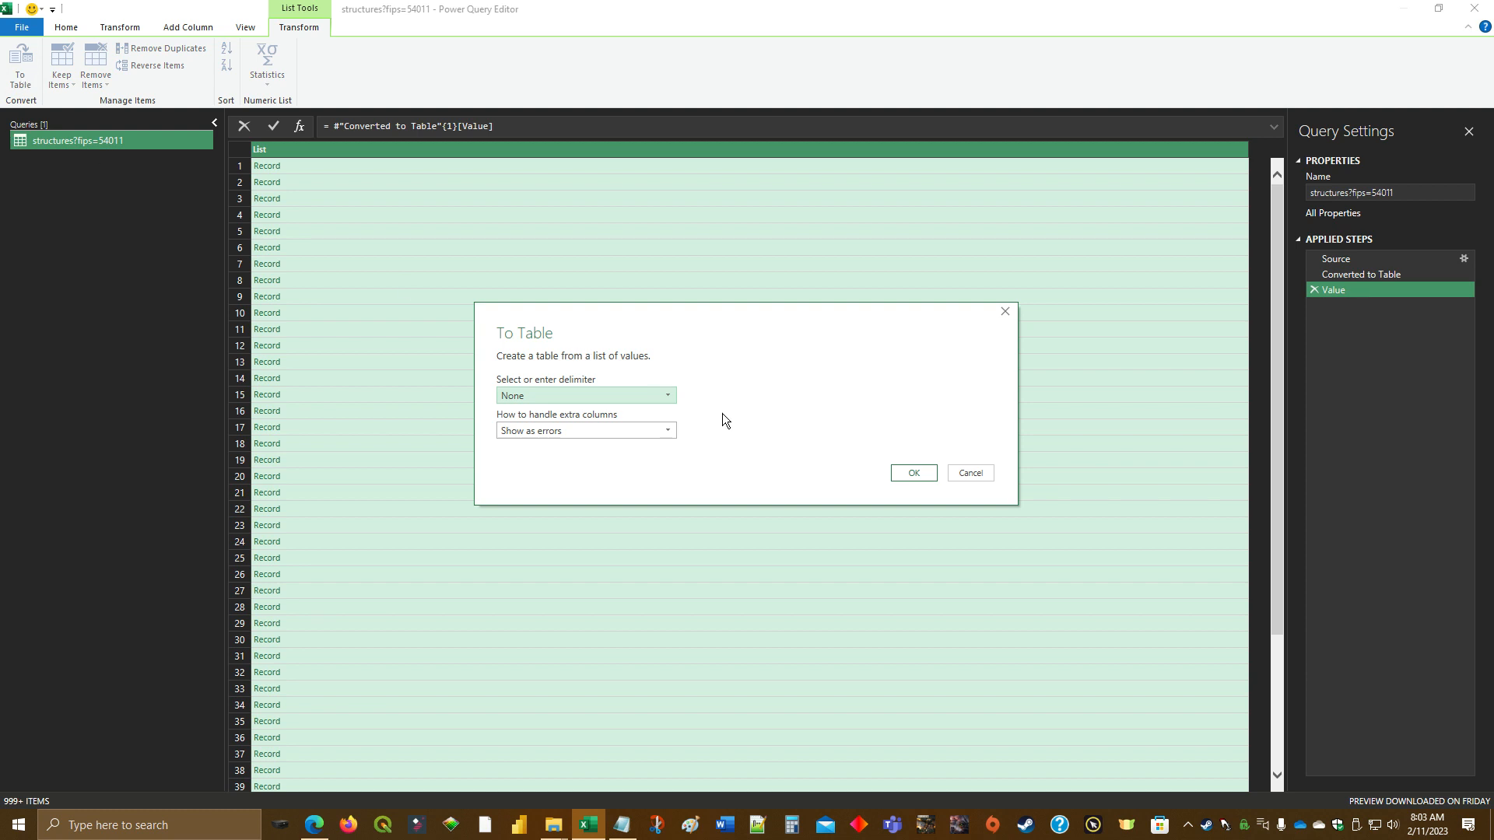
{"action": "left_click", "coordinate": [910, 472]}
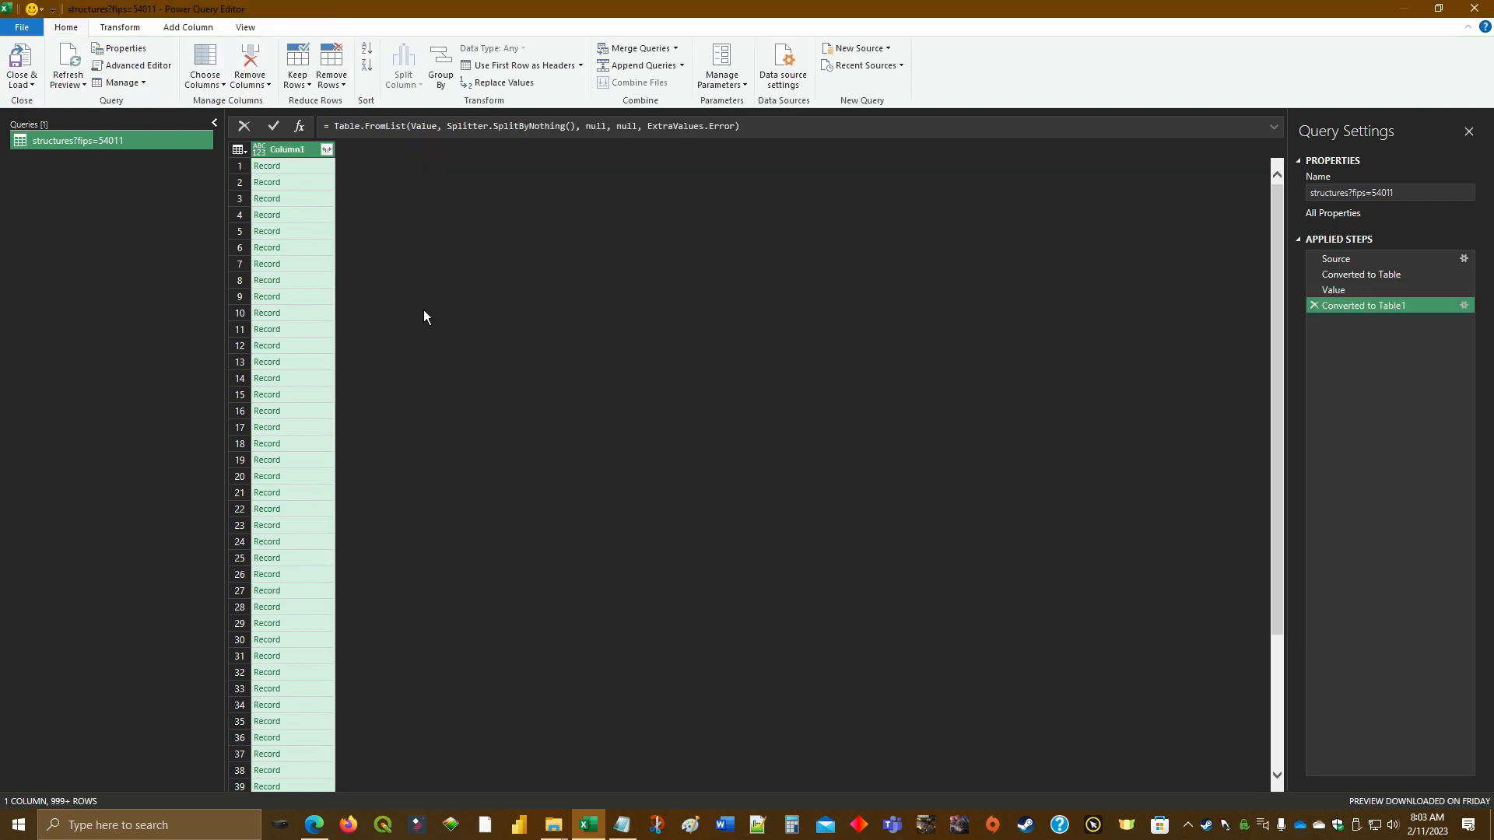
Expand Column1 to only the properties field without the column name prefix, and expand properties into all its columns.
{"action": "left_click", "coordinate": [327, 149]}
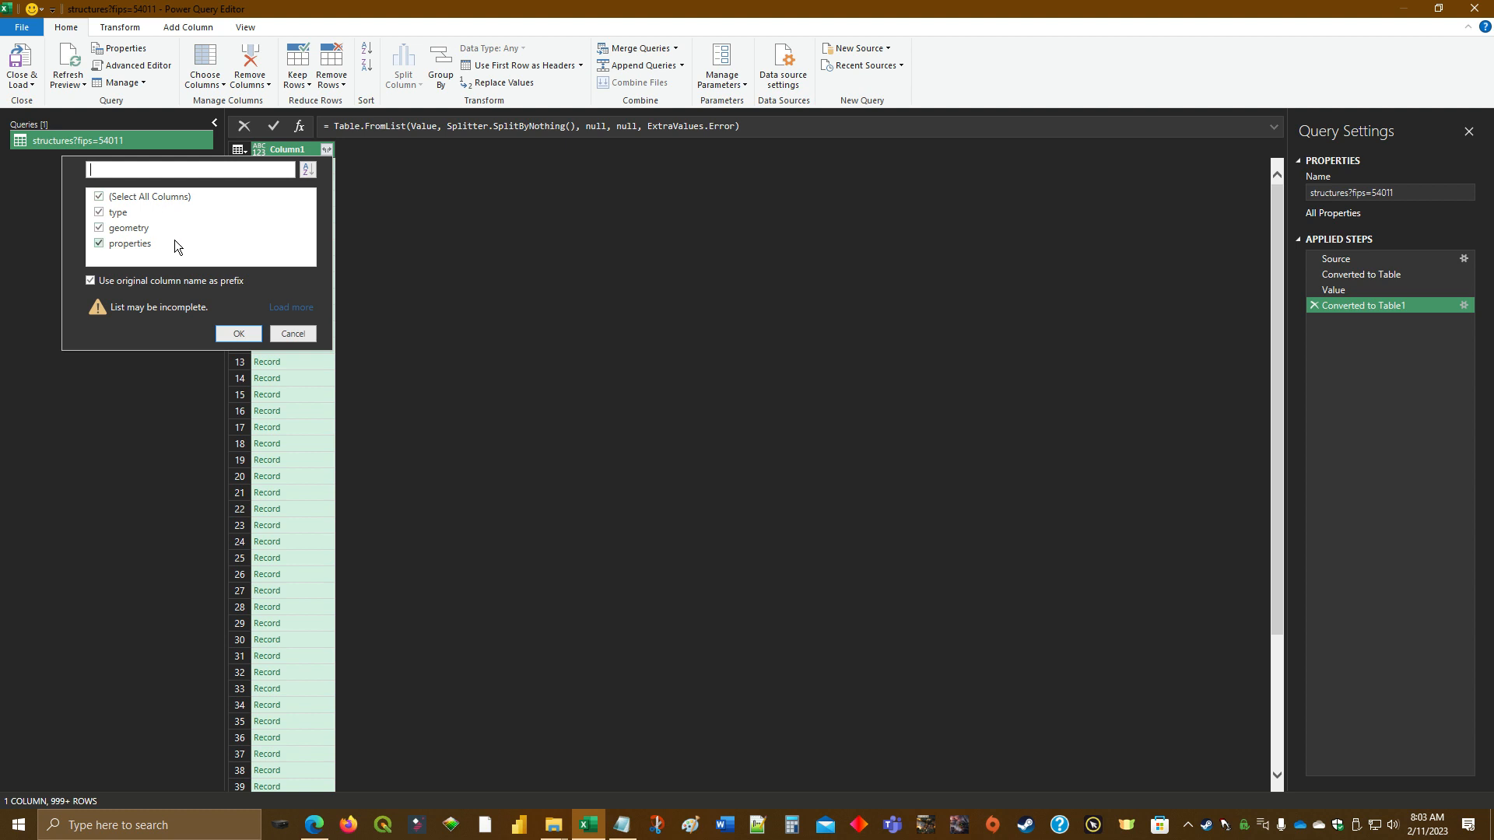
{"action": "left_click", "coordinate": [99, 229]}
{"action": "left_click", "coordinate": [100, 214]}
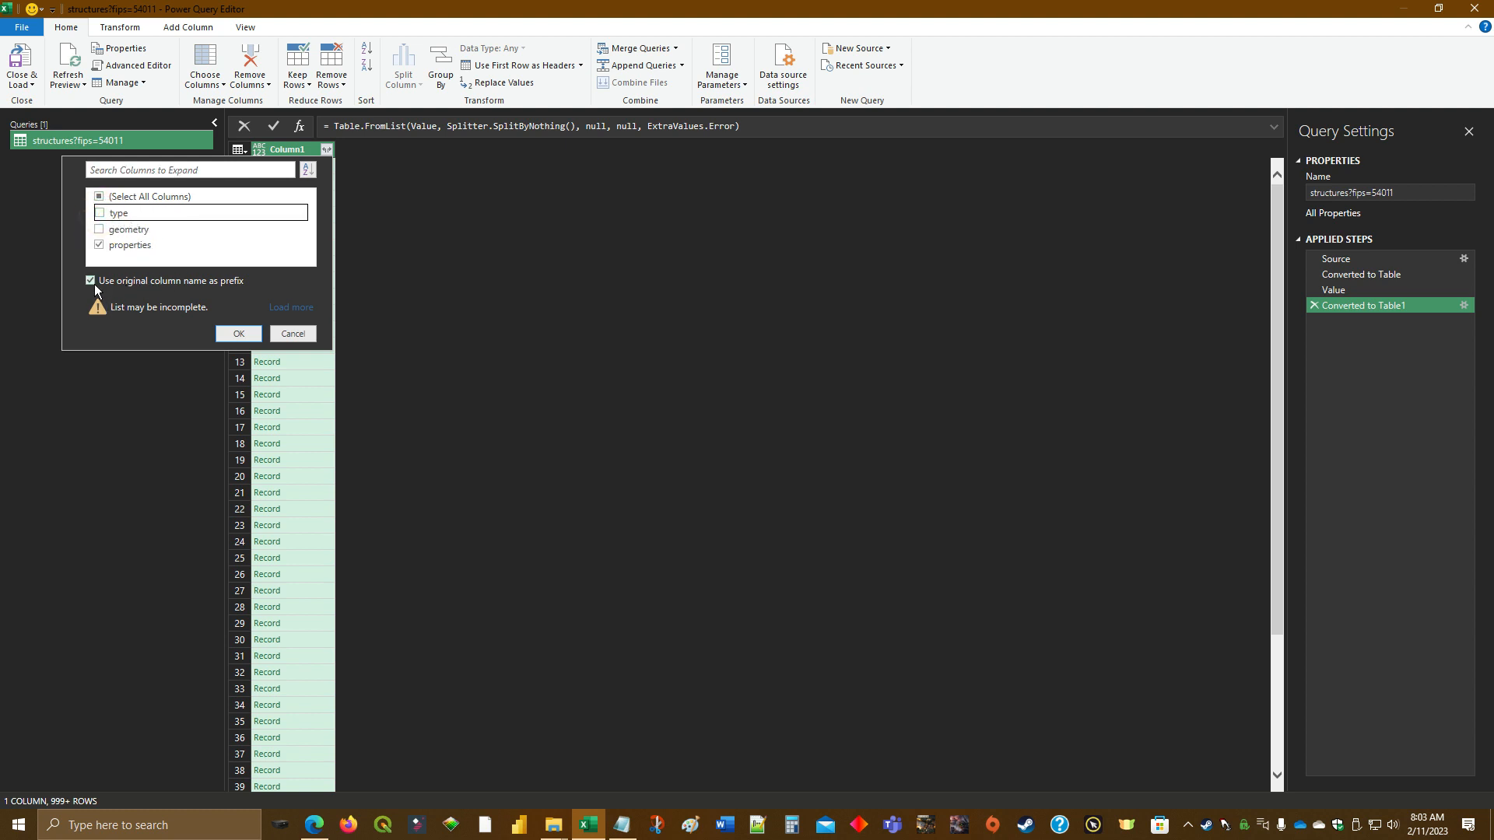
{"action": "left_click", "coordinate": [91, 281]}
{"action": "left_click", "coordinate": [239, 339]}
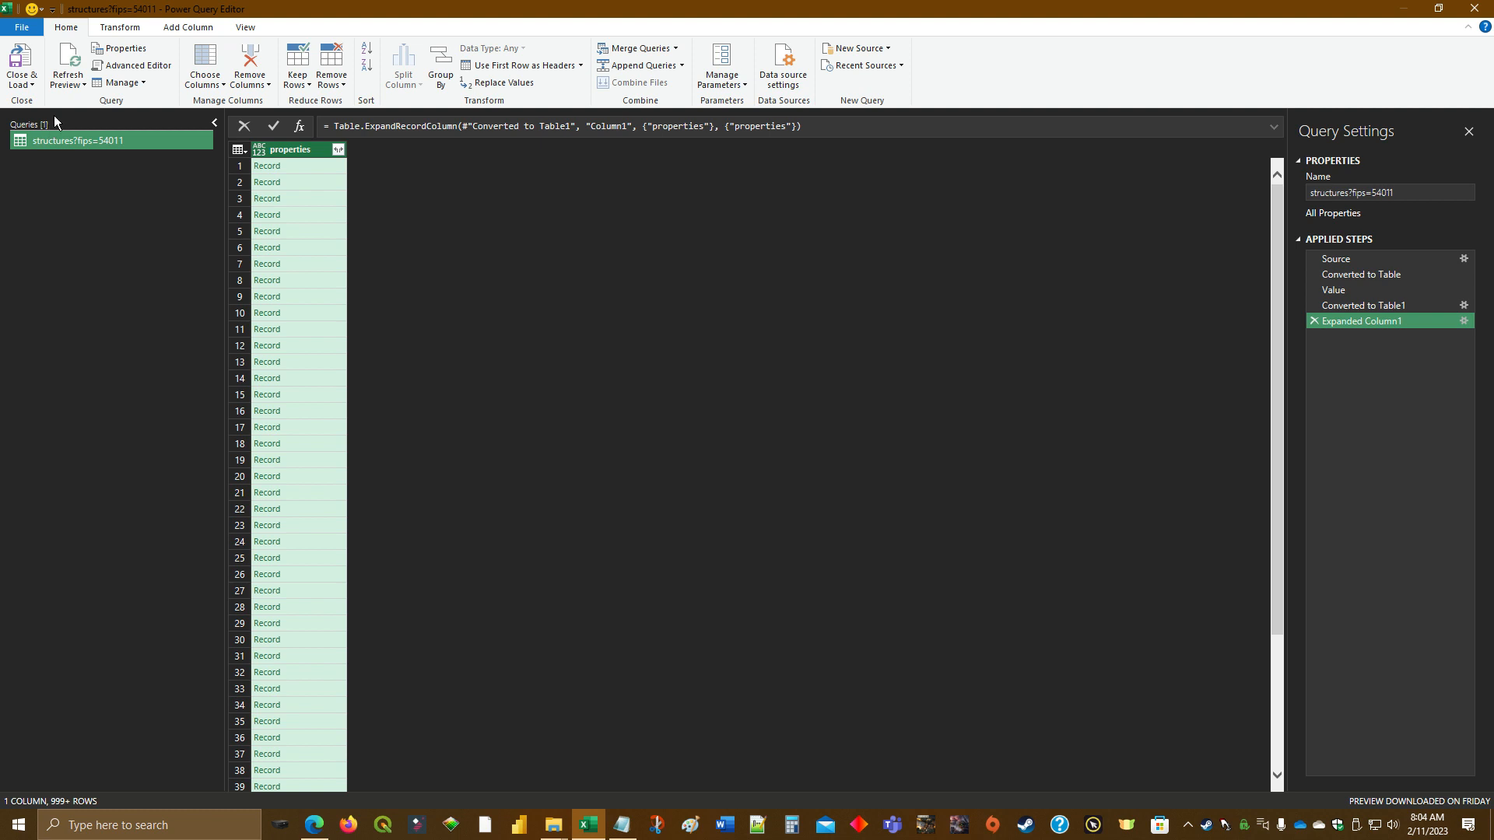
{"action": "left_click", "coordinate": [337, 149]}
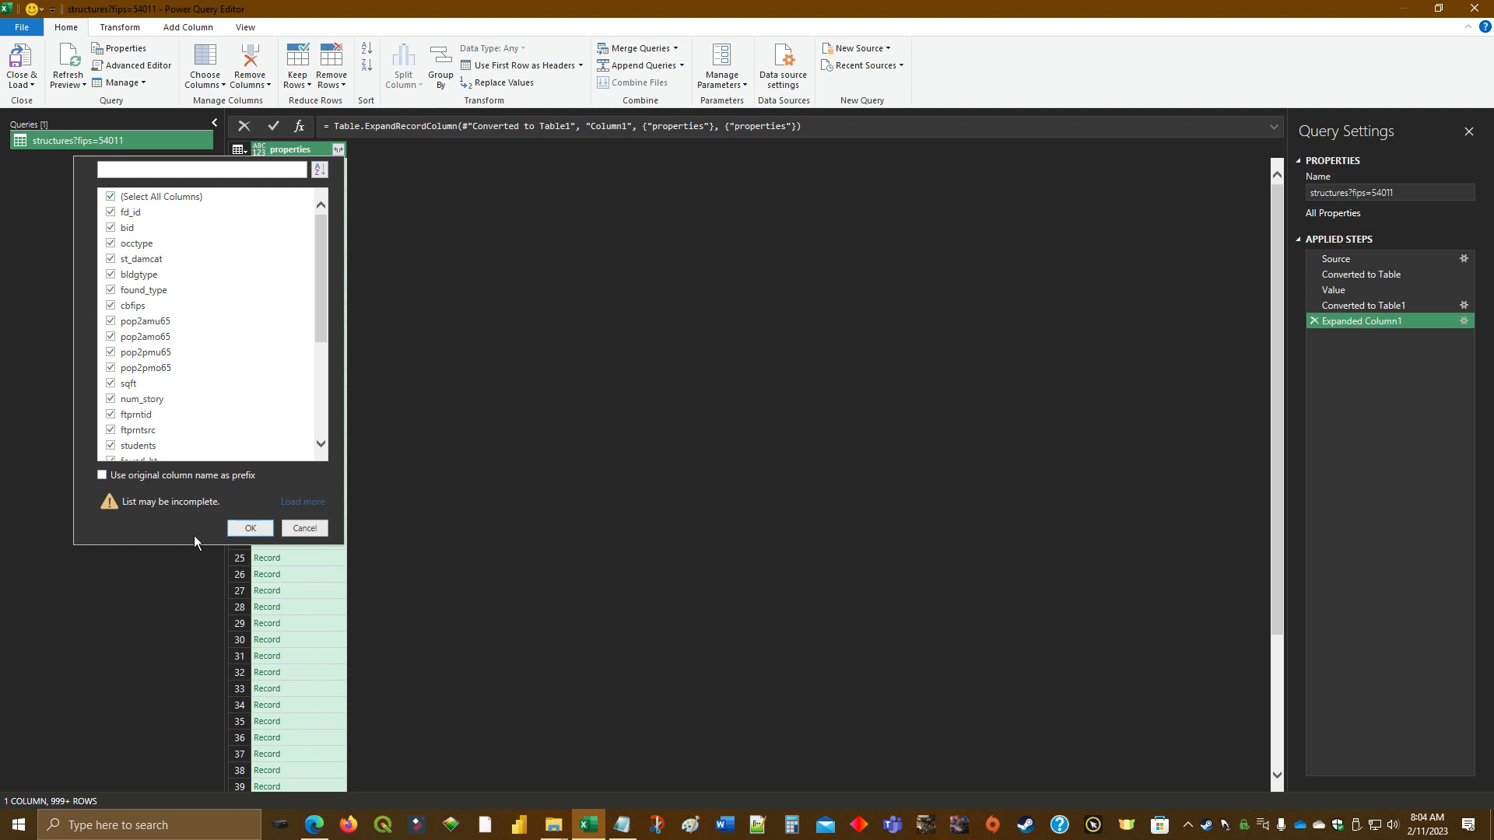
{"action": "left_click", "coordinate": [251, 529]}
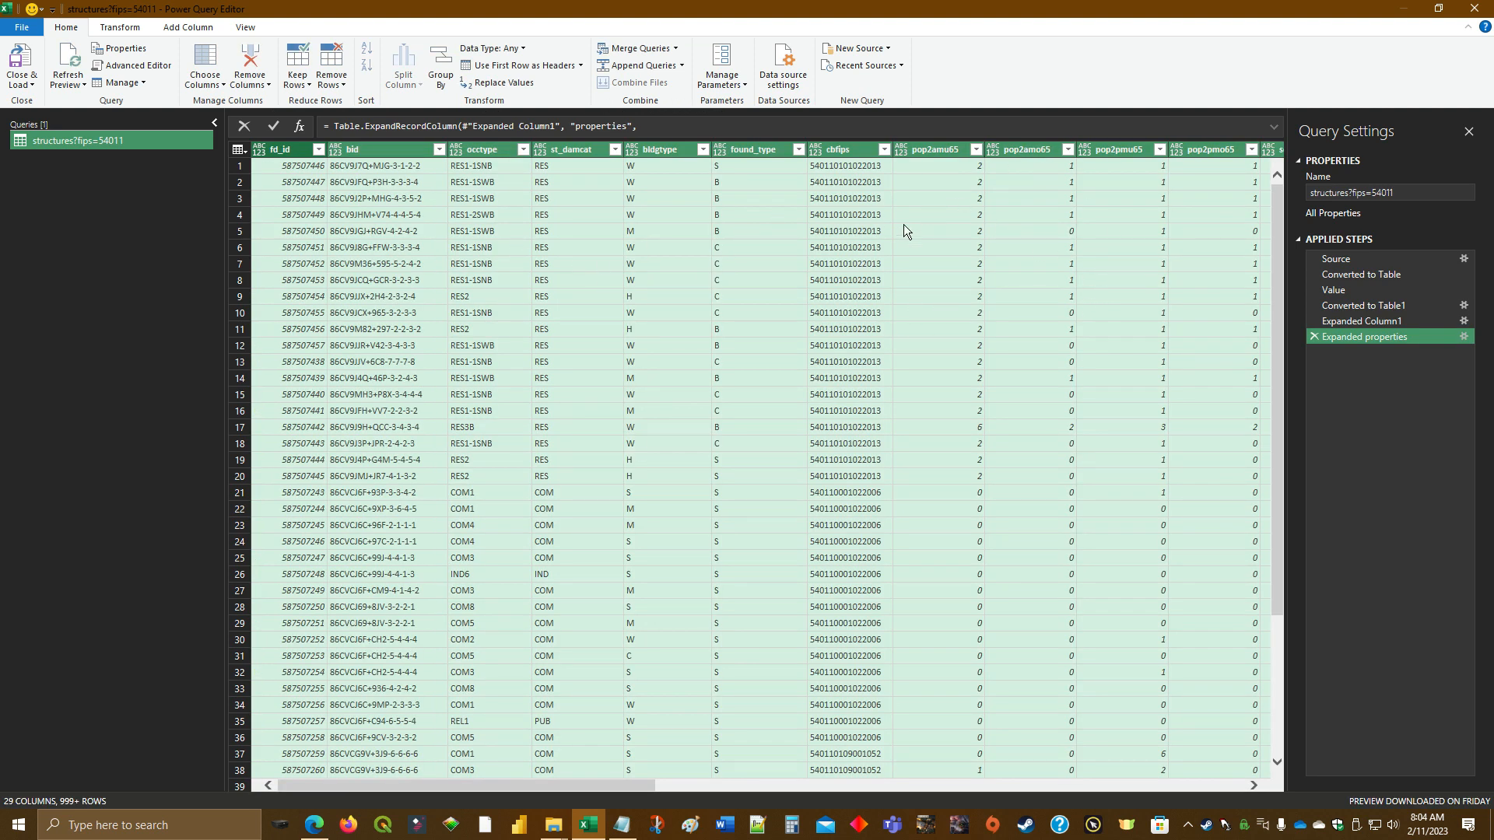
Review the structures?fips=54011 query code in the Advanced Editor and close it without editing.
{"action": "right_click", "coordinate": [105, 141]}
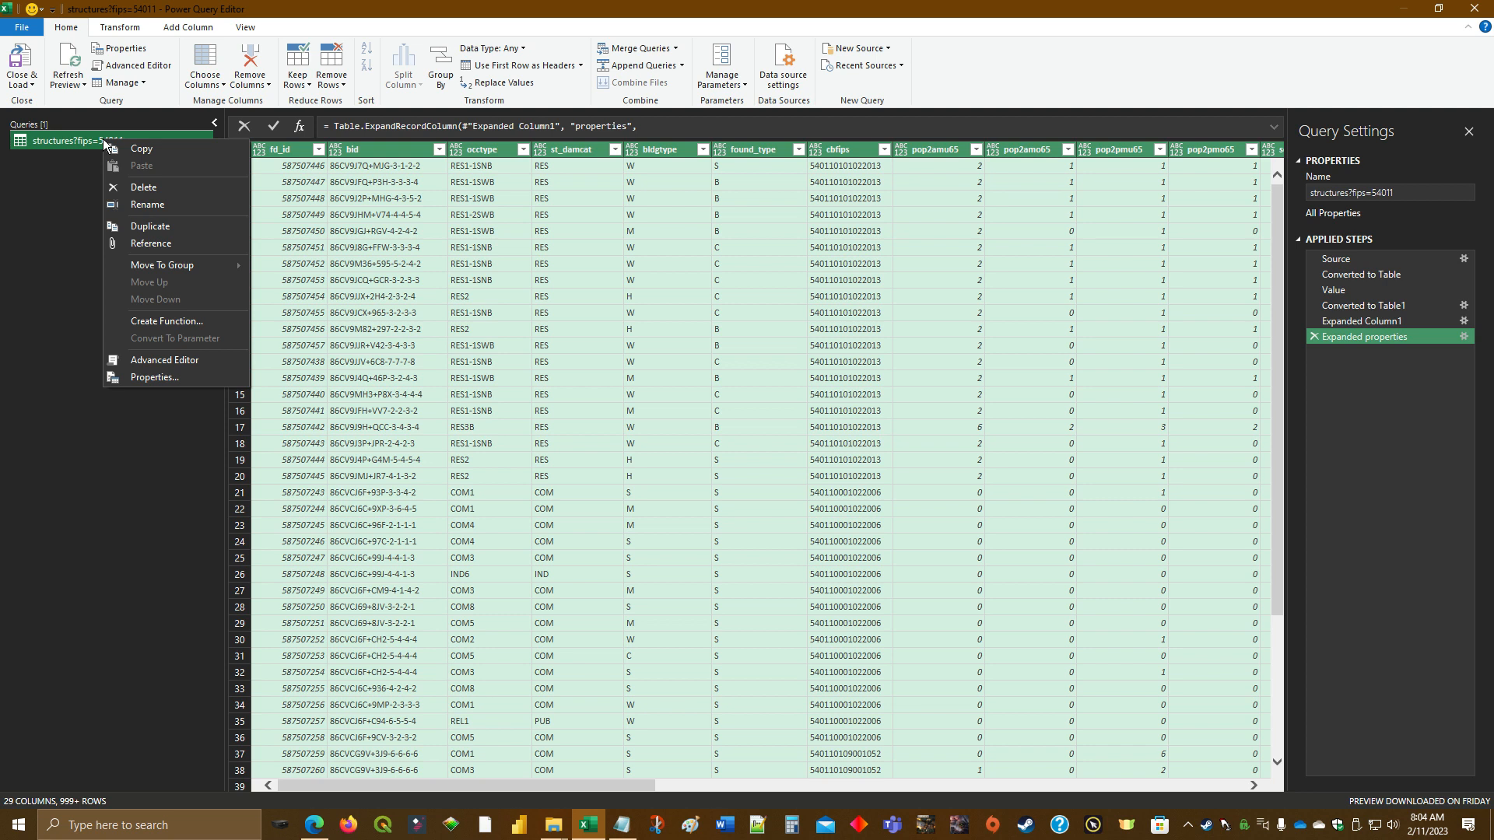
{"action": "left_click", "coordinate": [160, 360]}
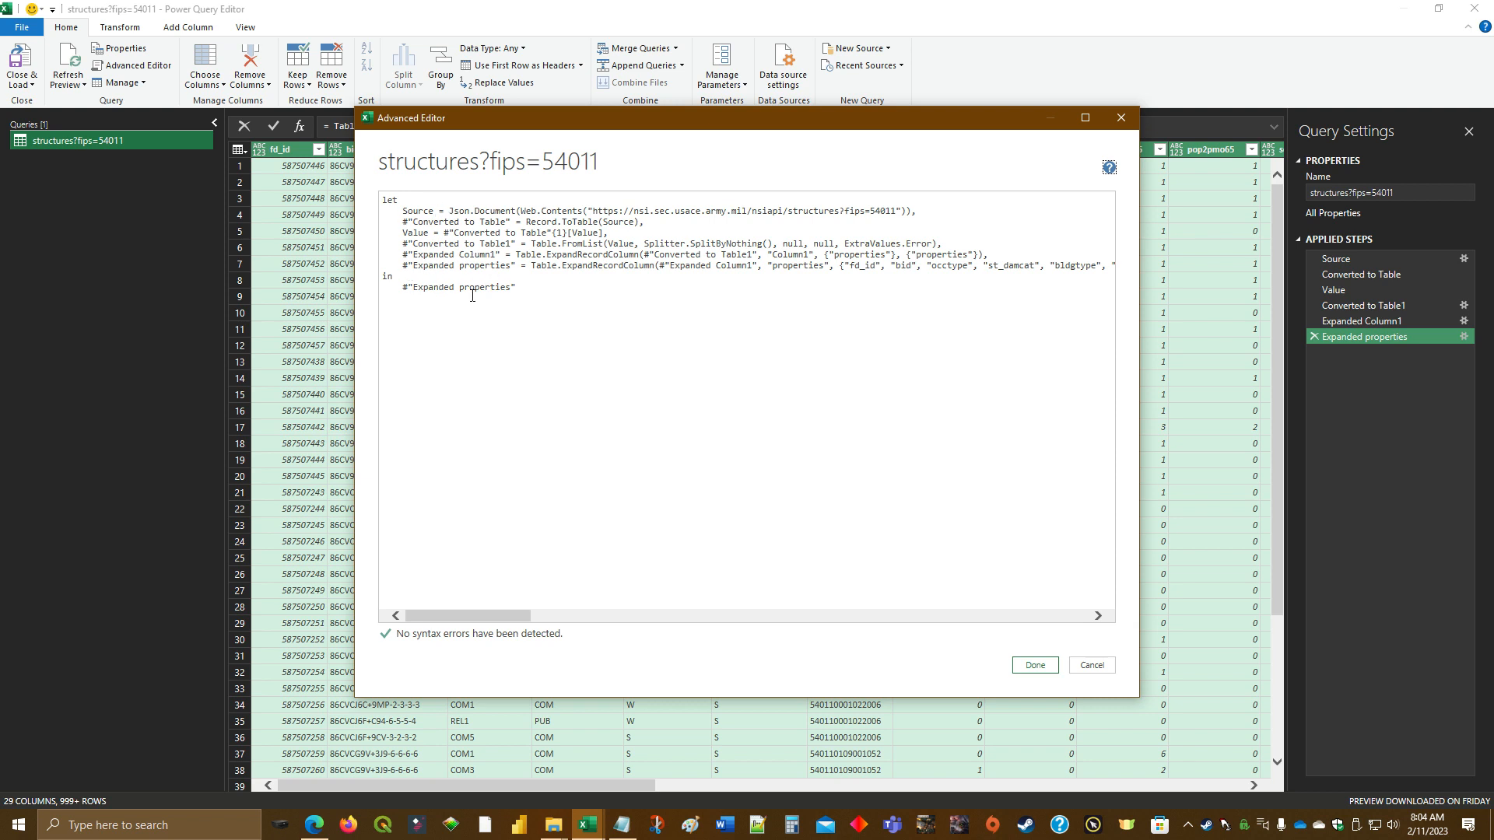
{"action": "left_click_drag", "start_coordinate": [1140, 302], "coordinate": [905, 320]}
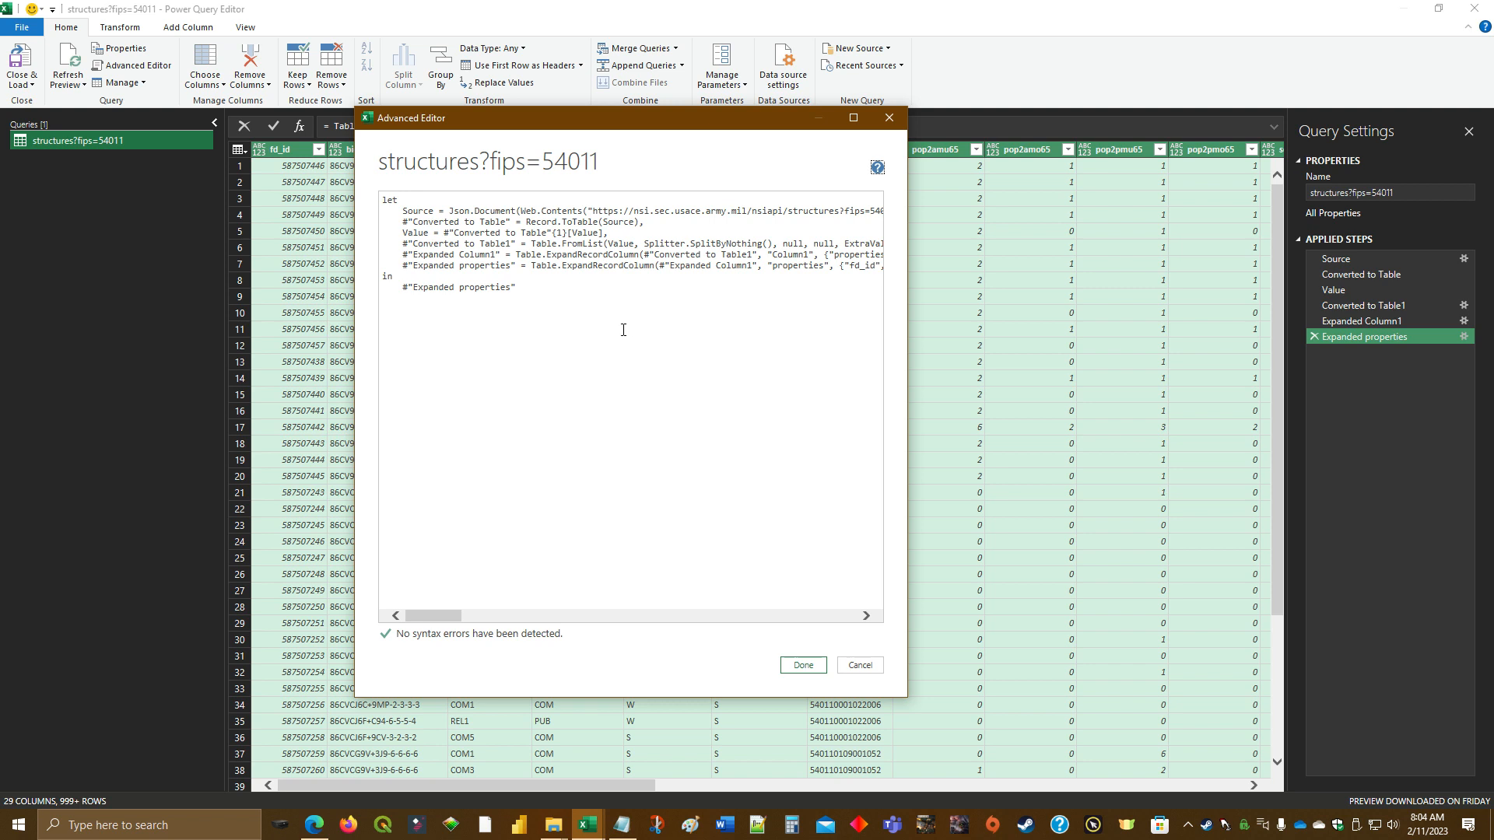
{"action": "left_click", "coordinate": [803, 666]}
Make a copy of the structures?fips=54011 query in the queries list.
{"action": "right_click", "coordinate": [103, 143]}
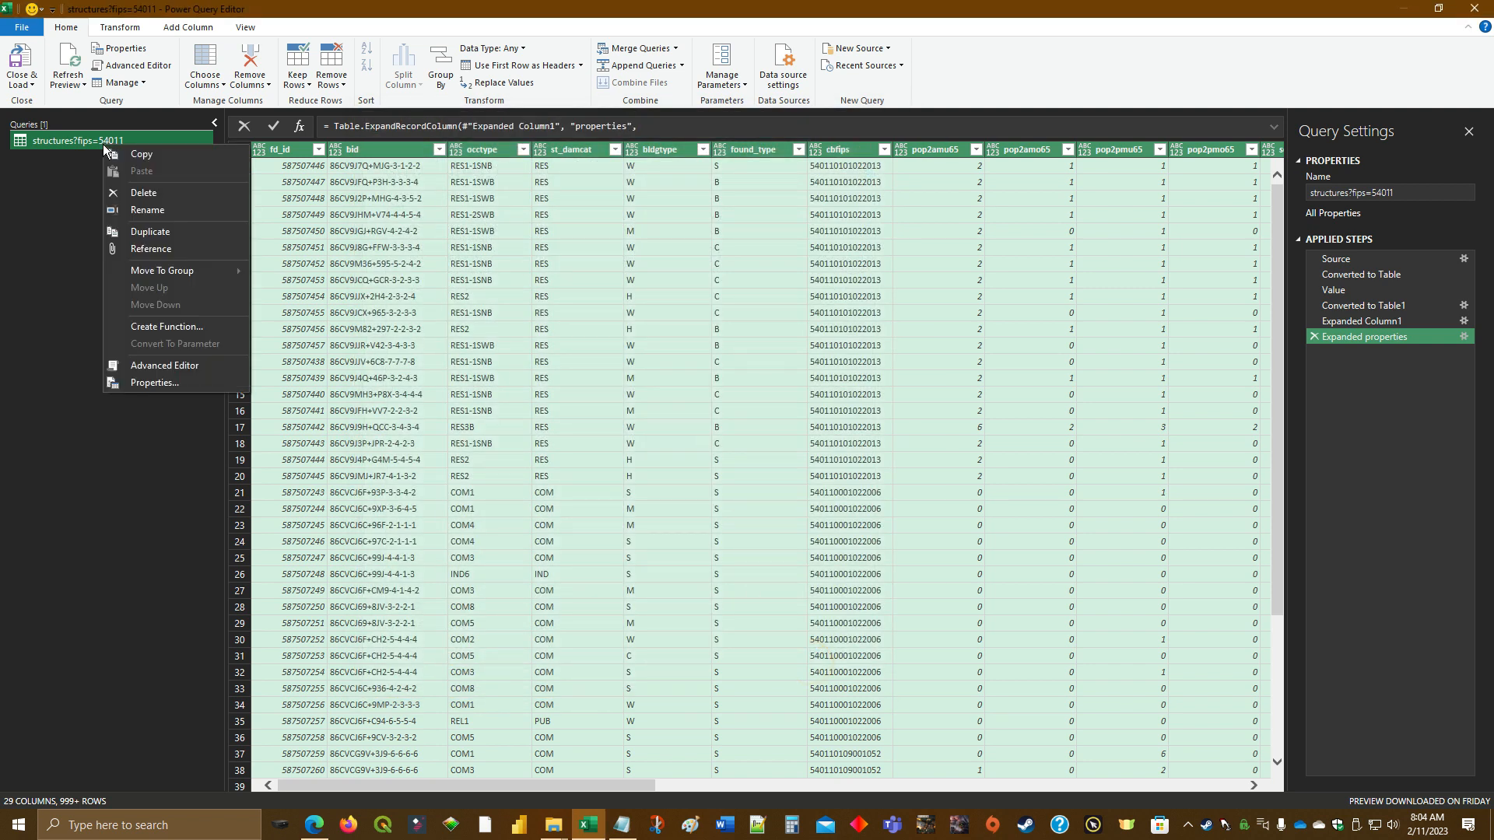
{"action": "left_click", "coordinate": [146, 161]}
{"action": "right_click", "coordinate": [98, 174]}
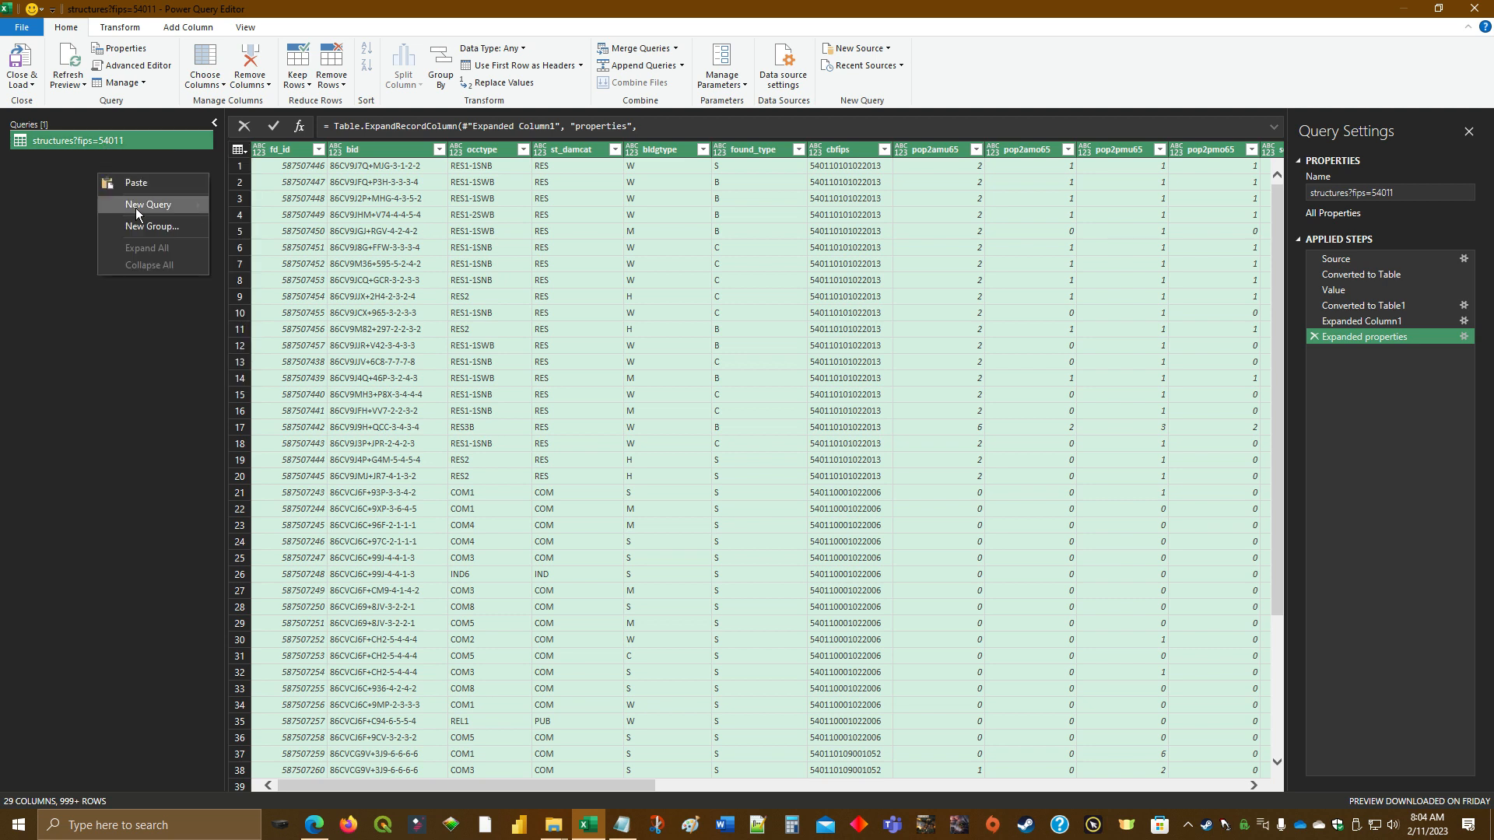
{"action": "left_click", "coordinate": [134, 179]}
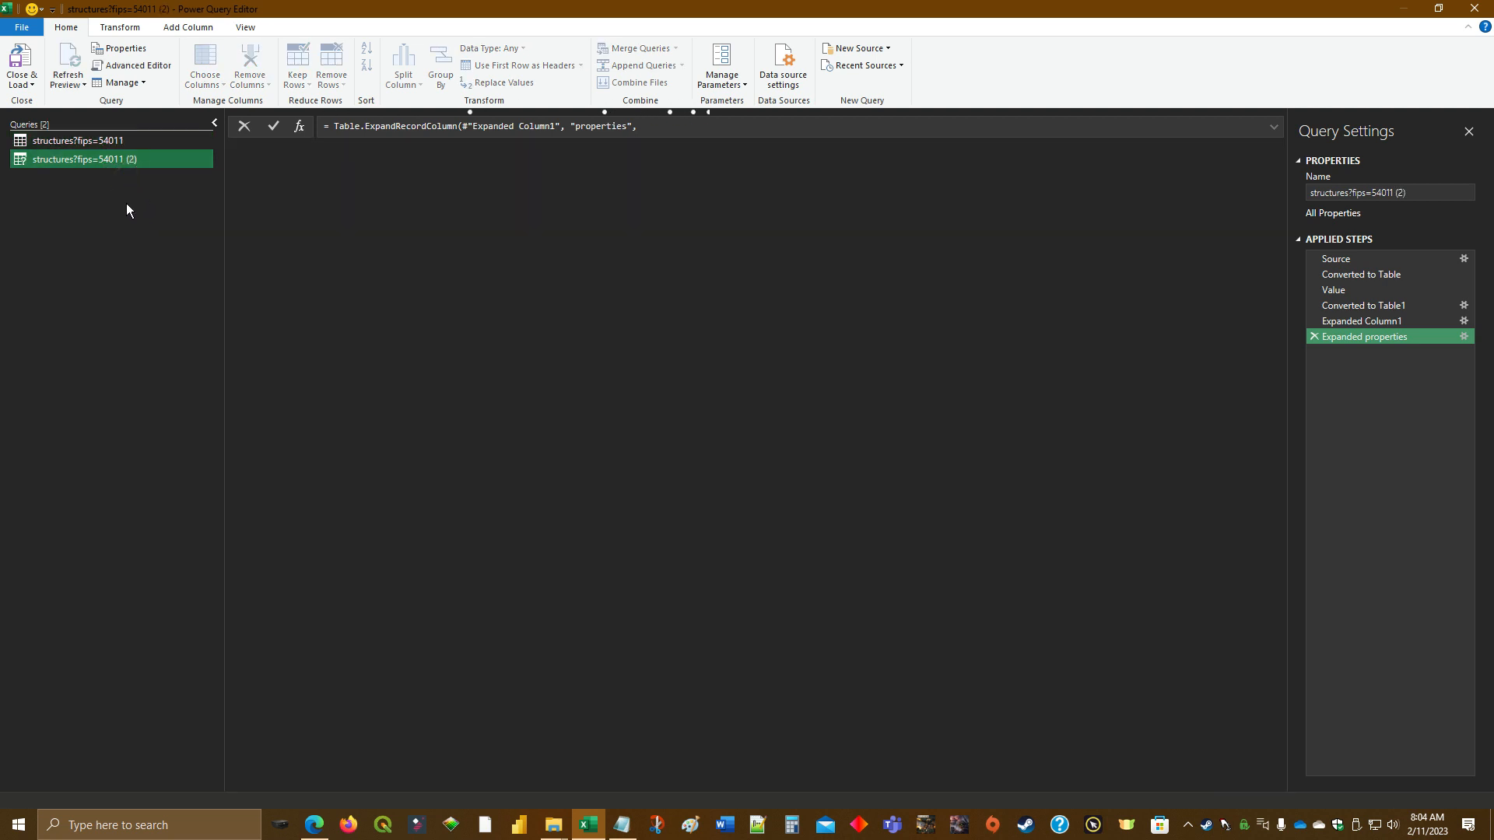
Copy the FIPS code 54043 from FIPS.txt in Notepad and return to the Power Query Editor.
{"action": "key", "text": "alt+Tab"}
{"action": "key", "text": "alt+Tab"}
{"action": "key", "text": "alt+Tab"}
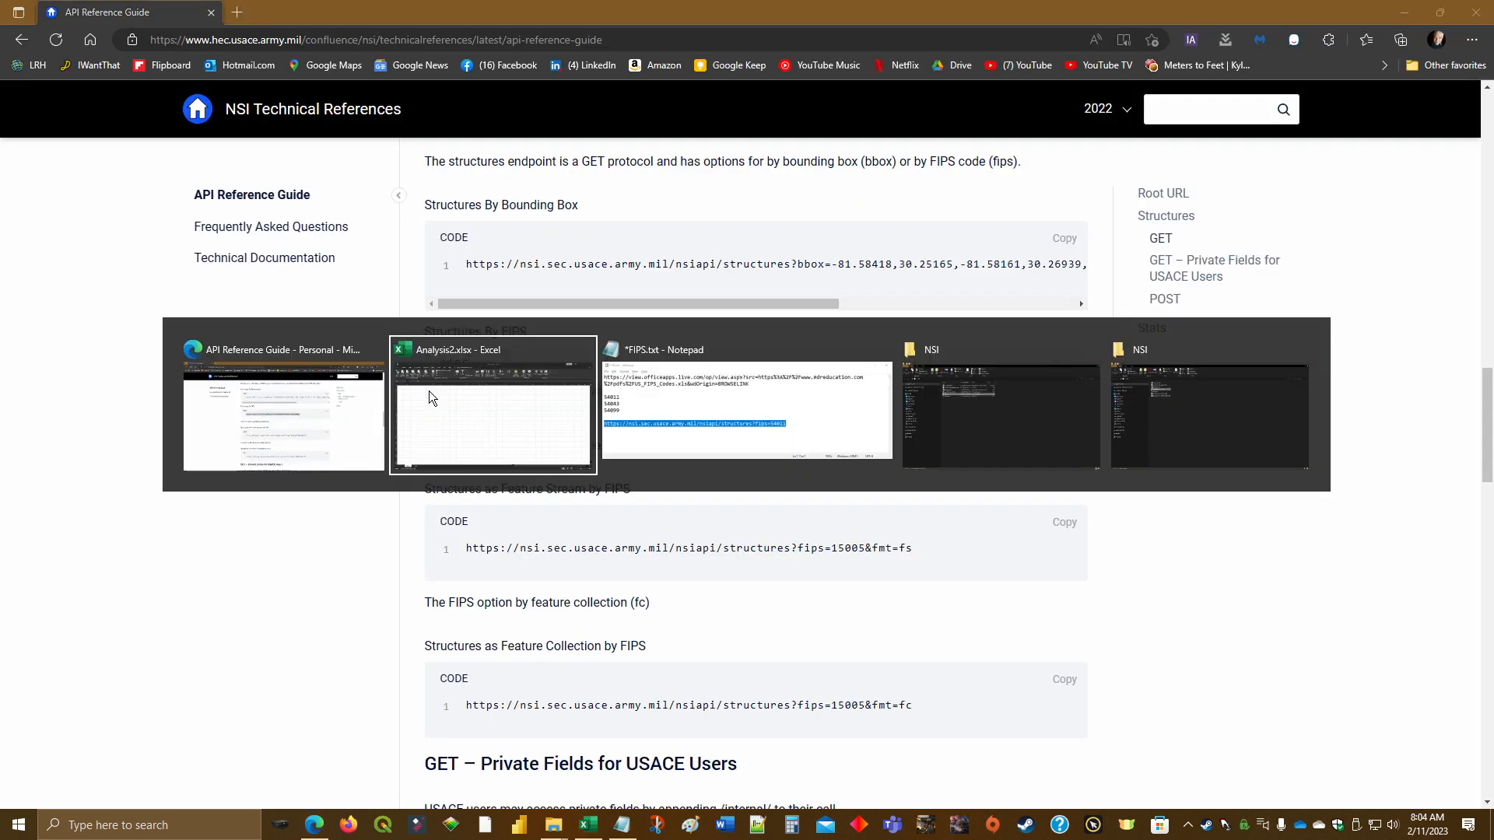
{"action": "left_click_drag", "start_coordinate": [229, 500], "coordinate": [172, 498]}
{"action": "right_click", "coordinate": [207, 500]}
{"action": "left_click", "coordinate": [249, 551]}
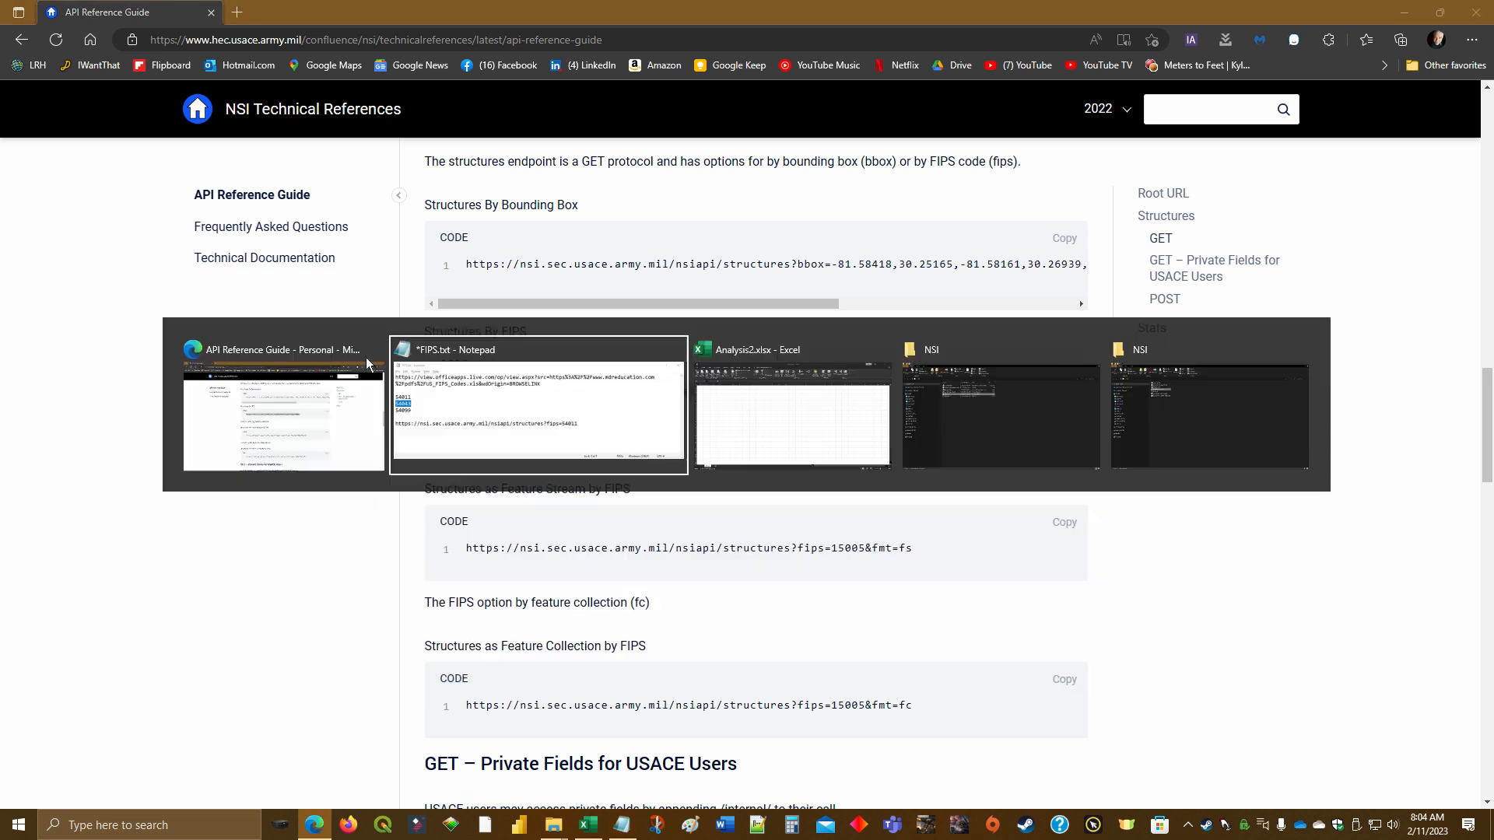
{"action": "key", "text": "alt+Tab"}
{"action": "key", "text": "alt+Tab"}
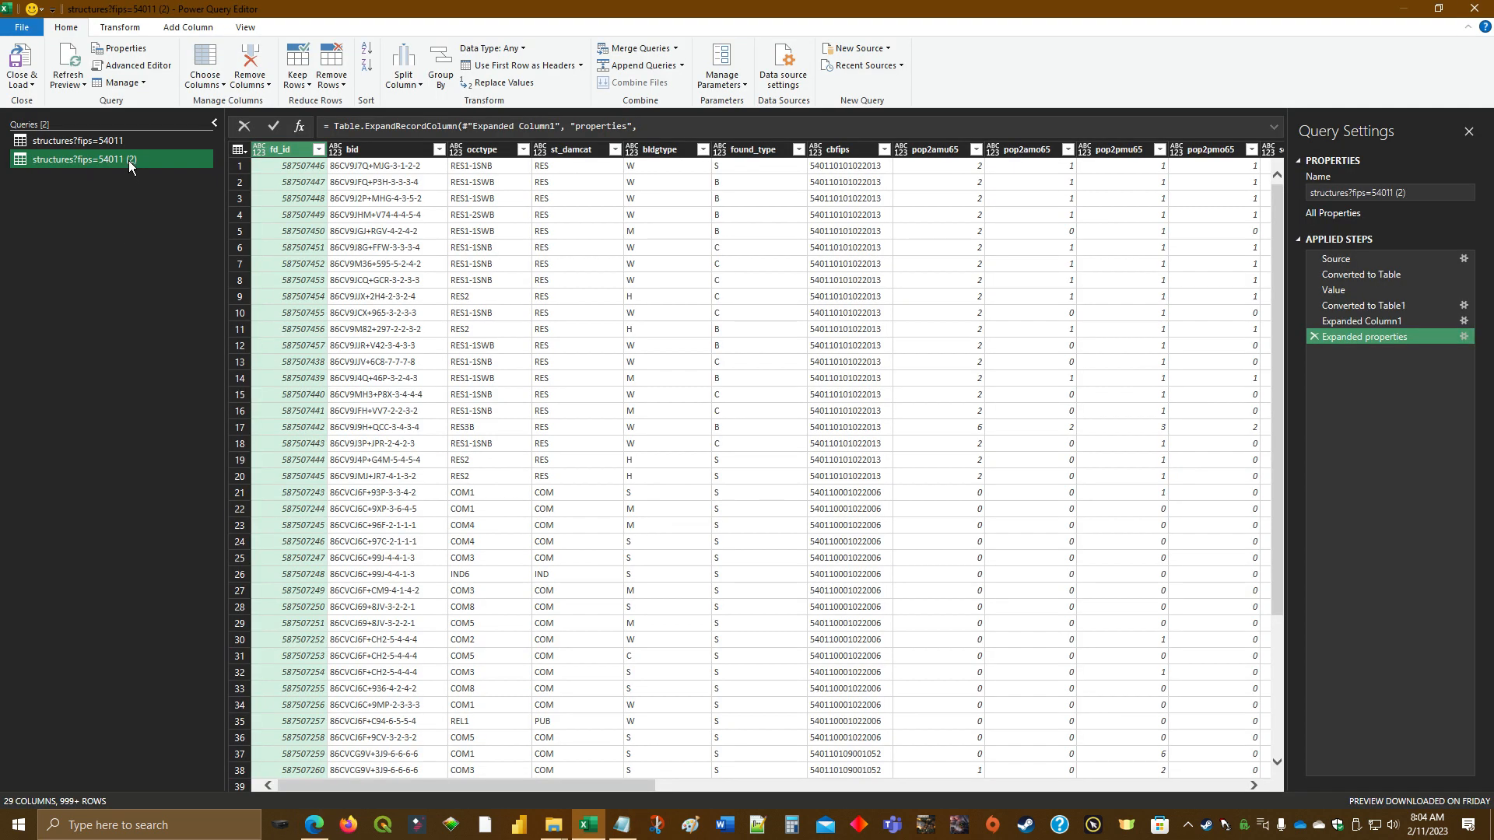
Rename the copied query structures?fips=54011 (2) as structures?fips=54043.
{"action": "right_click", "coordinate": [128, 161]}
{"action": "left_click", "coordinate": [163, 212]}
{"action": "left_click", "coordinate": [146, 161]}
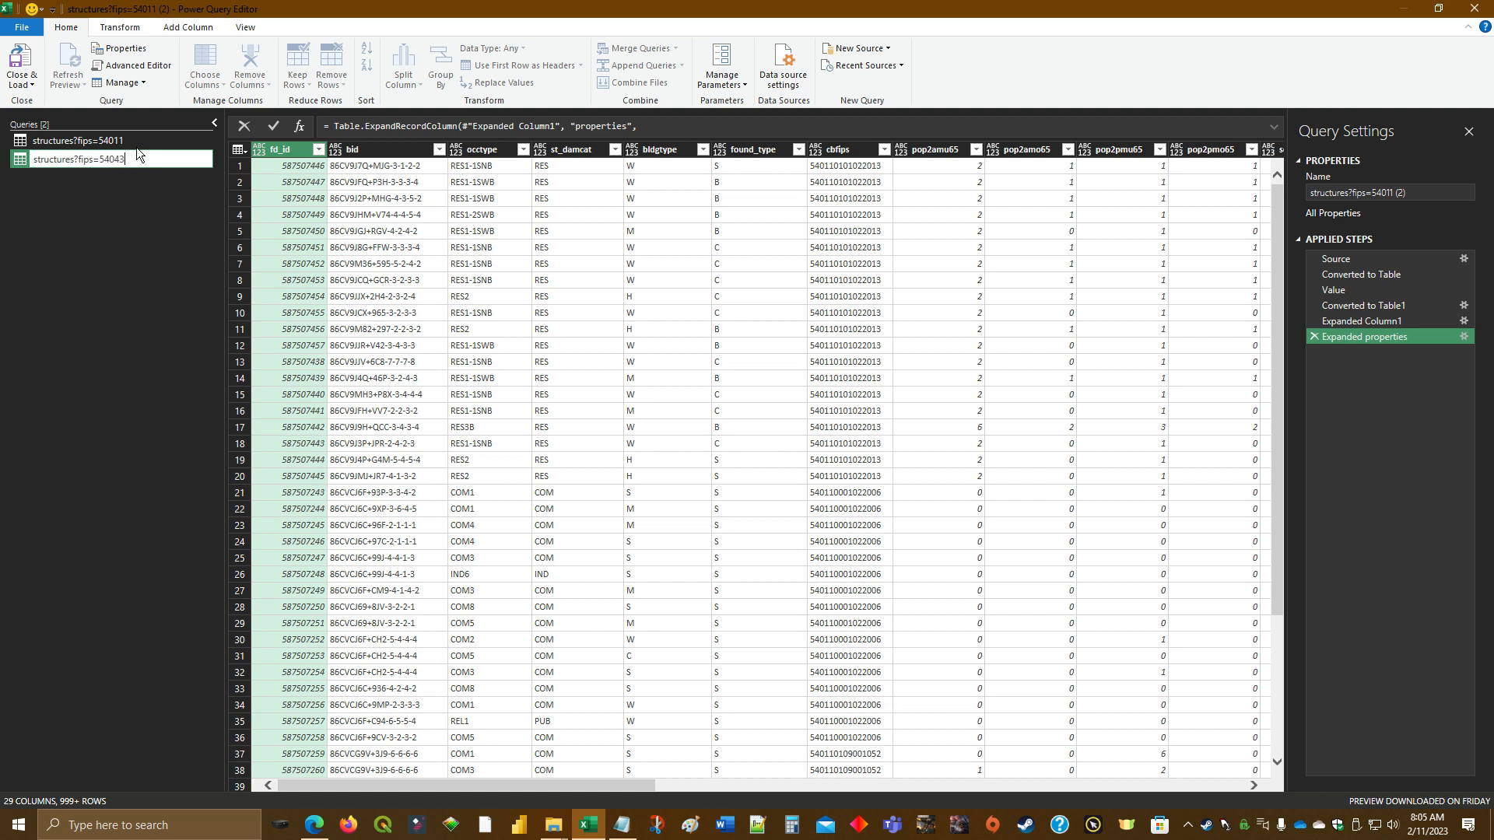
{"action": "right_click", "coordinate": [159, 164]}
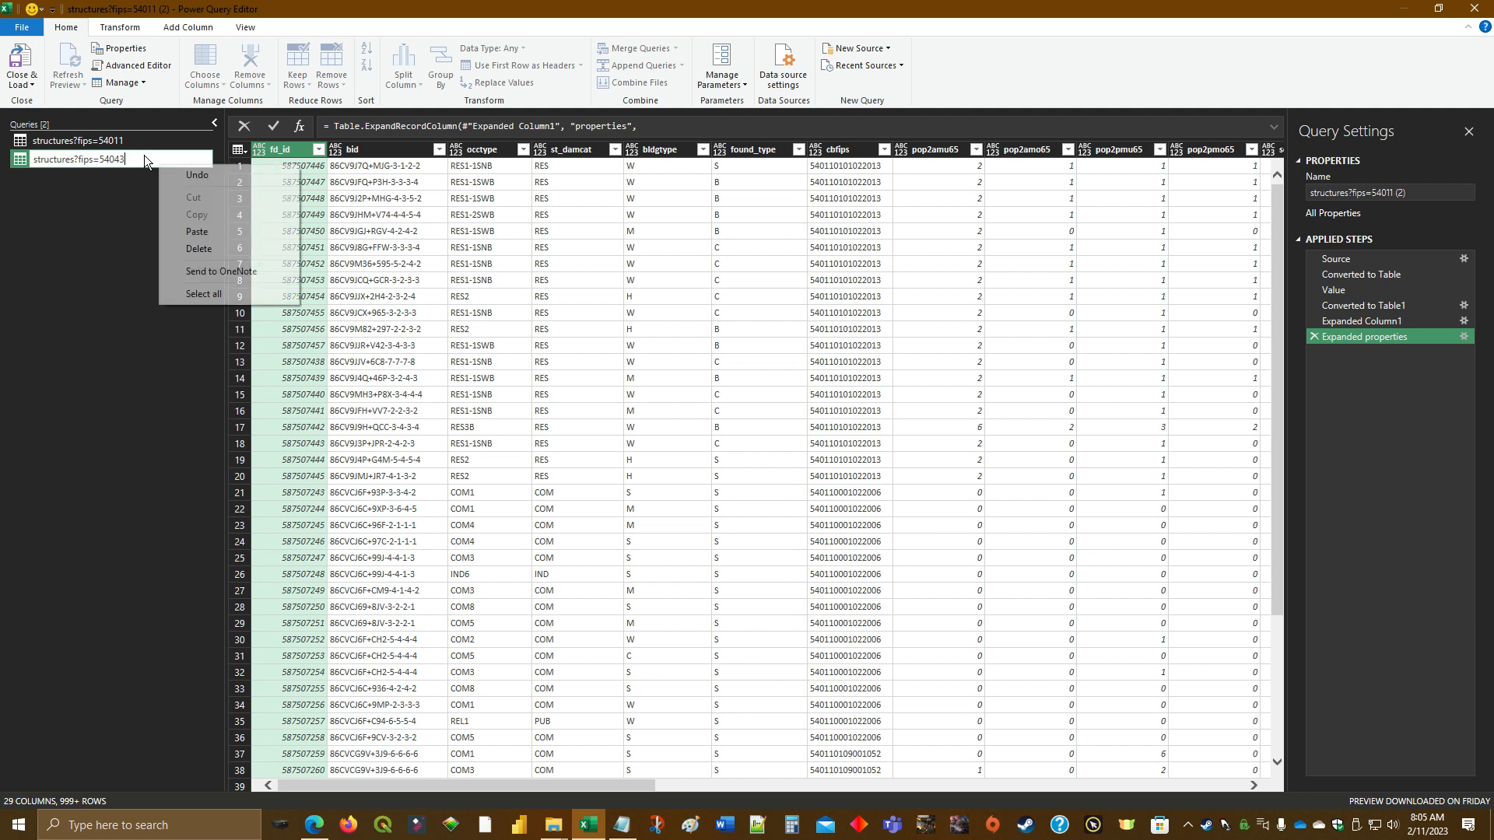
{"action": "right_click", "coordinate": [133, 155]}
{"action": "left_click", "coordinate": [53, 184]}
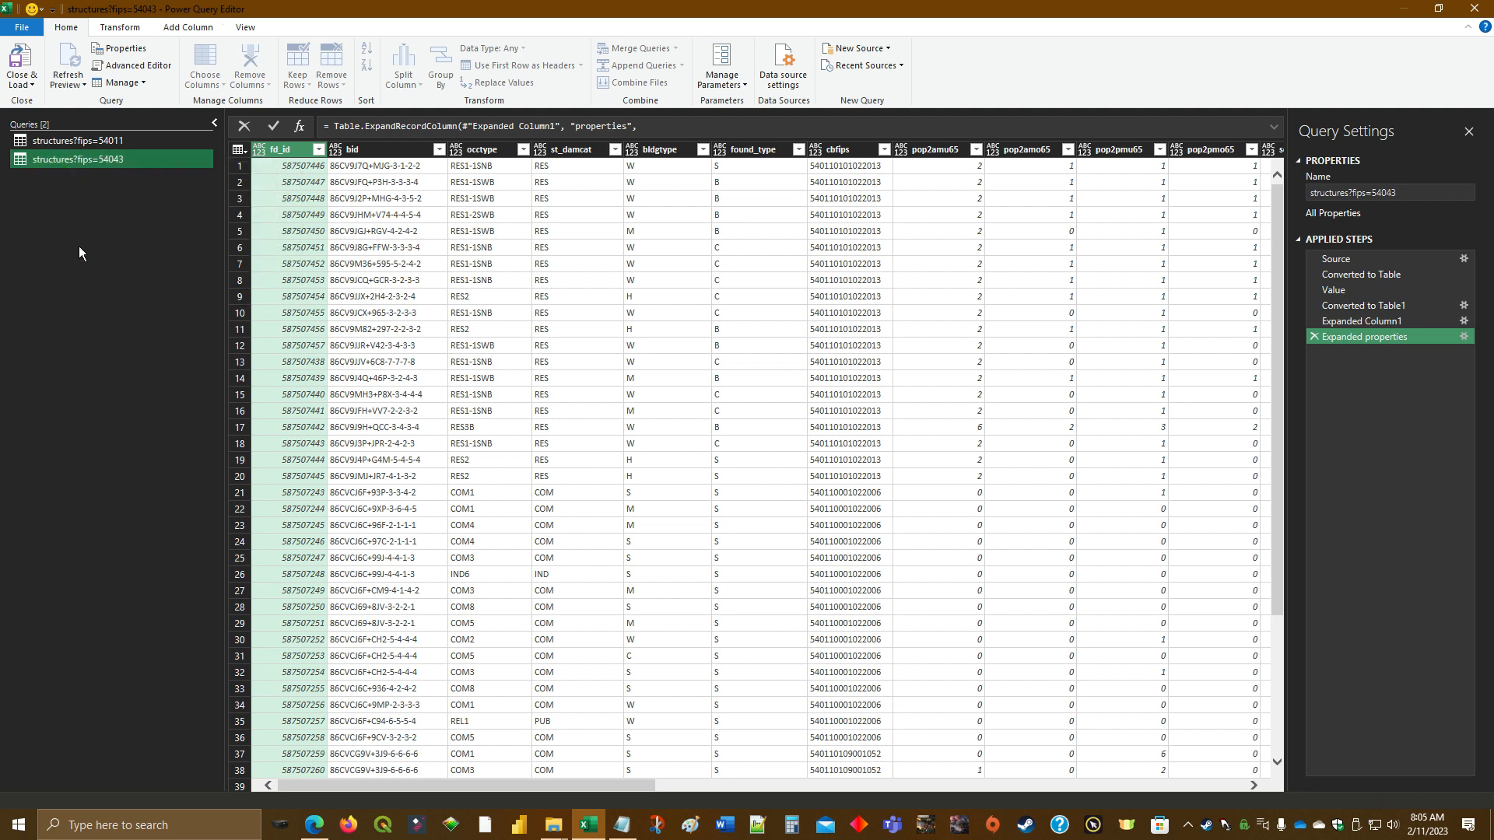
Change the FIPS code in the source URL of the structures?fips=54043 query's code to 54043 and apply it.
{"action": "right_click", "coordinate": [87, 161]}
{"action": "left_click", "coordinate": [152, 381]}
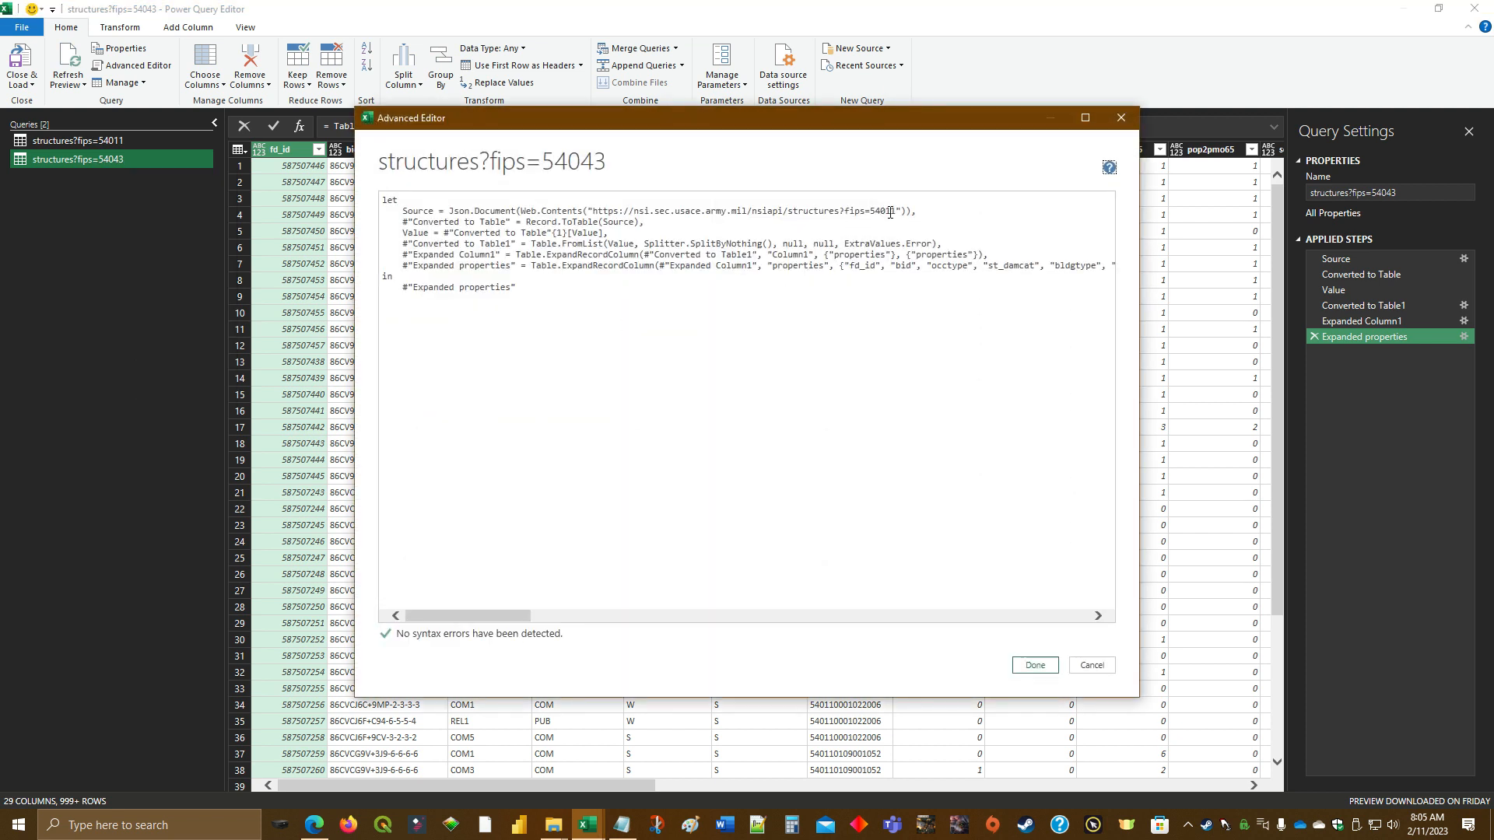
{"action": "left_click", "coordinate": [887, 211]}
{"action": "left_click", "coordinate": [1032, 668]}
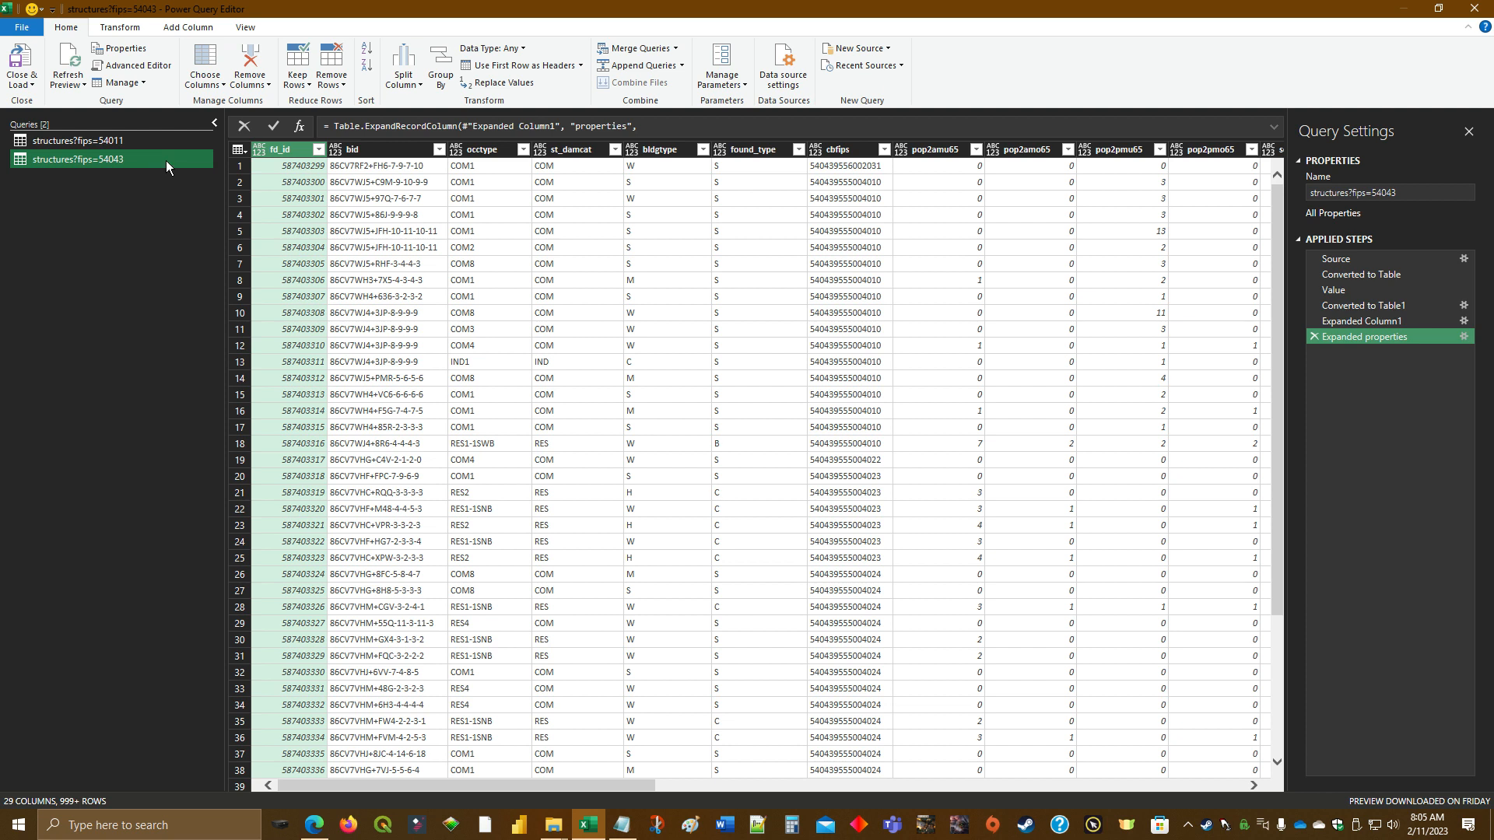
Copy the structures?fips=54043 query and paste the copy into the queries list.
{"action": "right_click", "coordinate": [108, 163]}
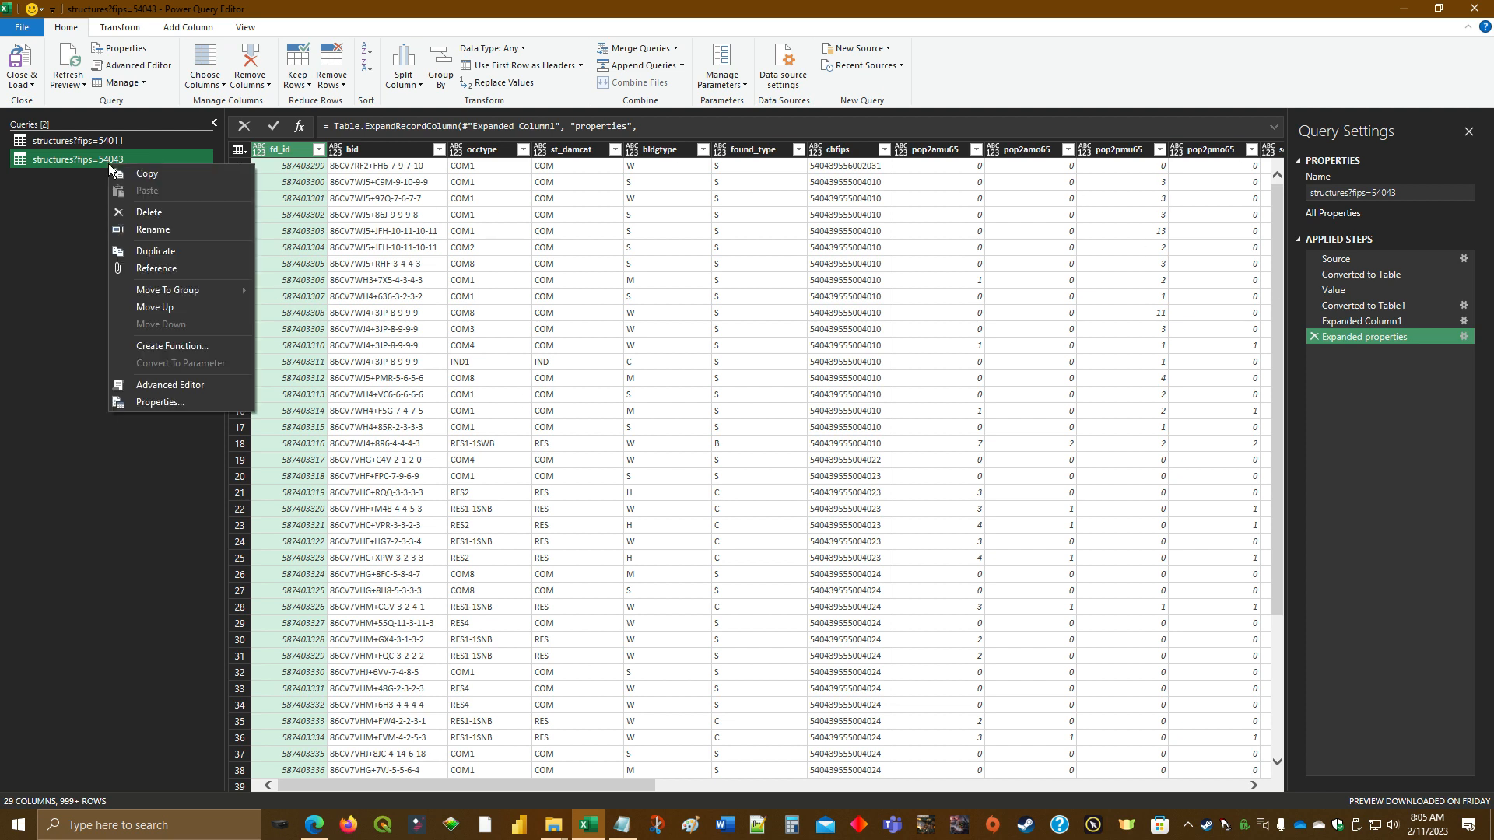
{"action": "right_click", "coordinate": [123, 226]}
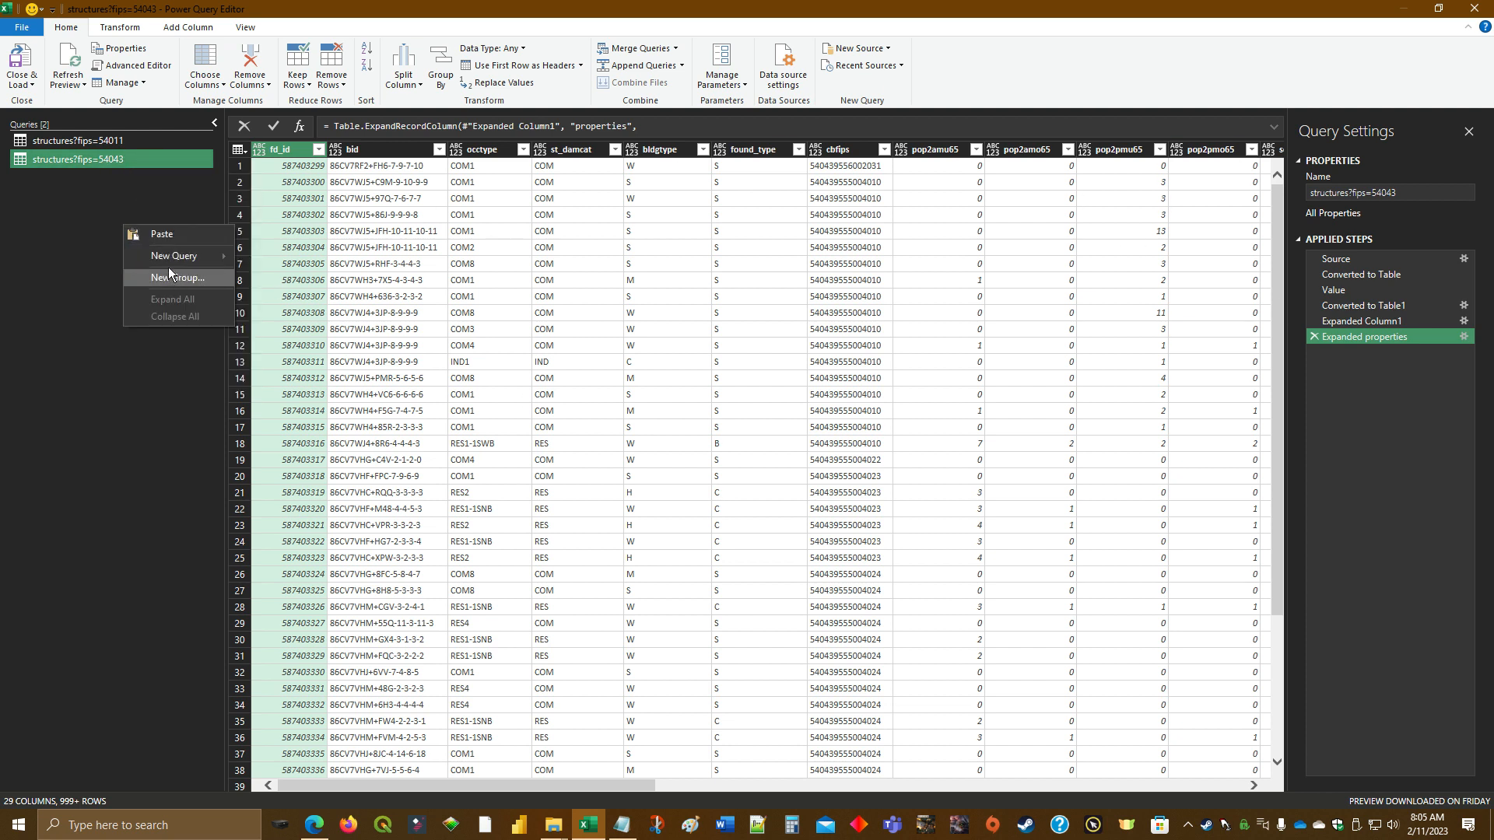
{"action": "left_click", "coordinate": [151, 233]}
Copy the FIPS code 54099 from FIPS.txt in Notepad and return to the Power Query Editor.
{"action": "key", "text": "alt+Tab"}
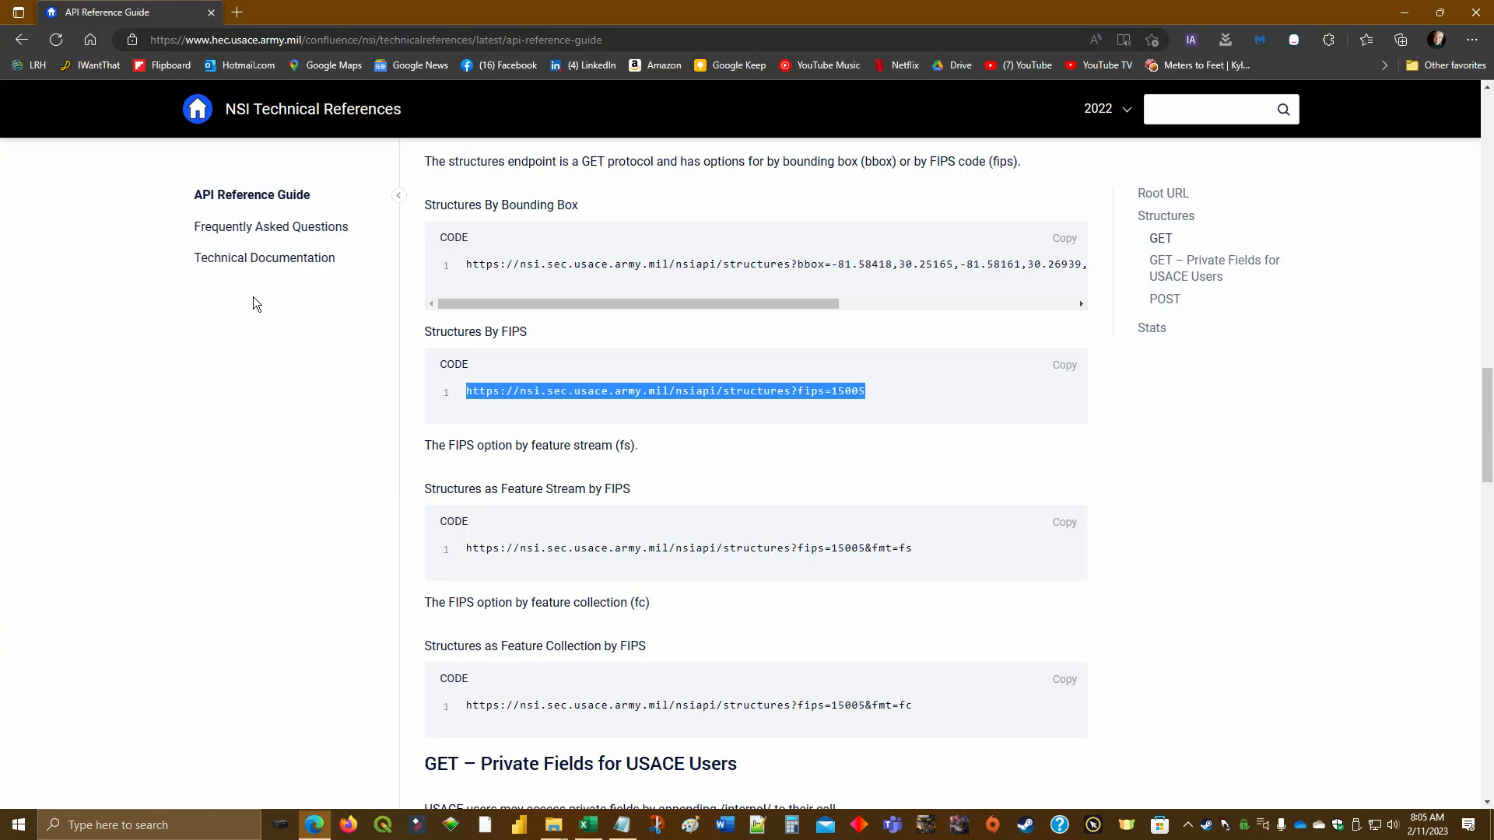
{"action": "key", "text": "alt+Tab"}
{"action": "key", "text": "alt+Tab"}
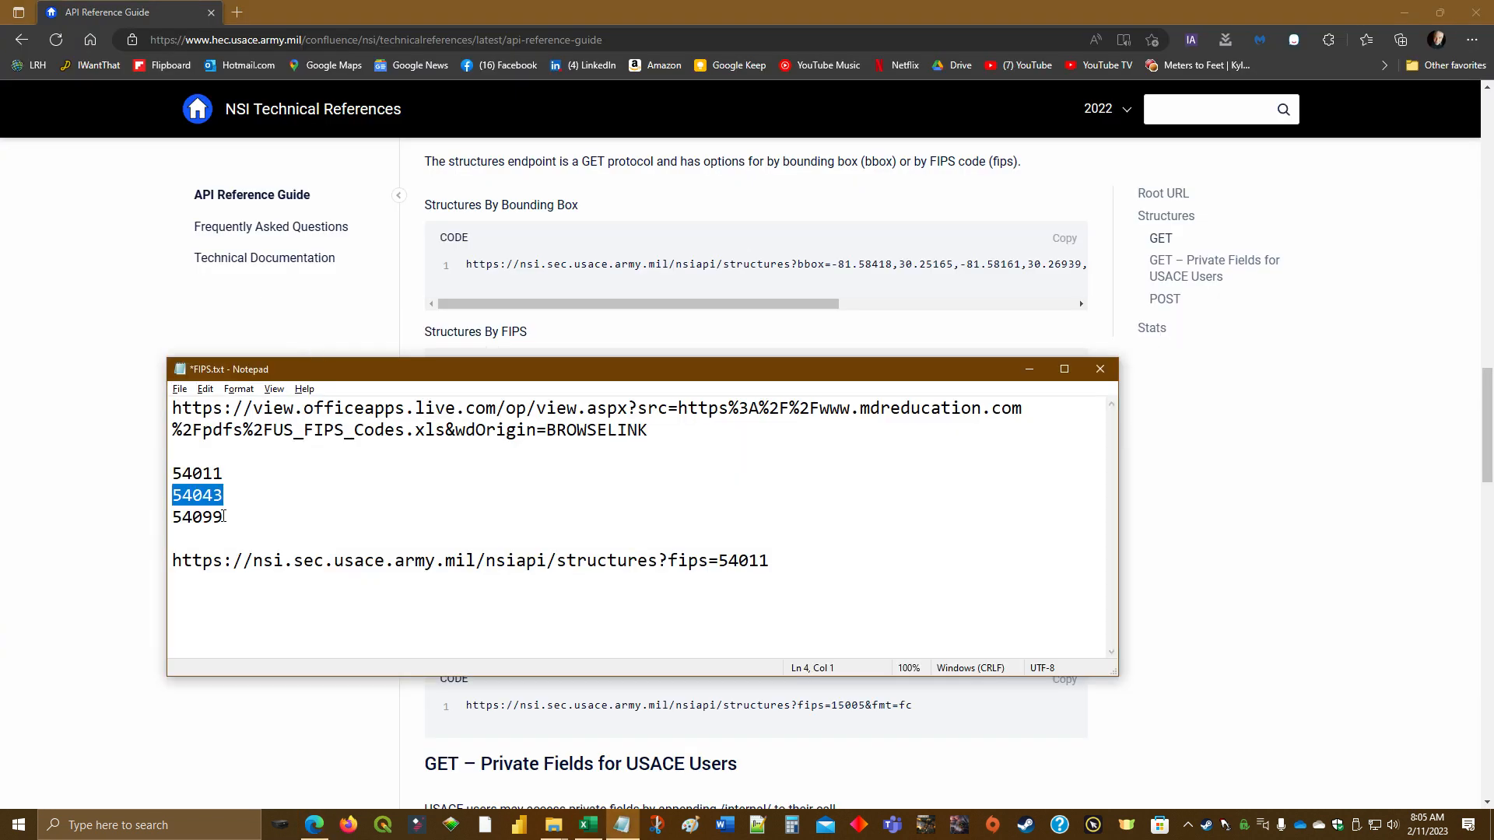
{"action": "left_click_drag", "start_coordinate": [224, 517], "coordinate": [158, 519]}
{"action": "right_click", "coordinate": [190, 520]}
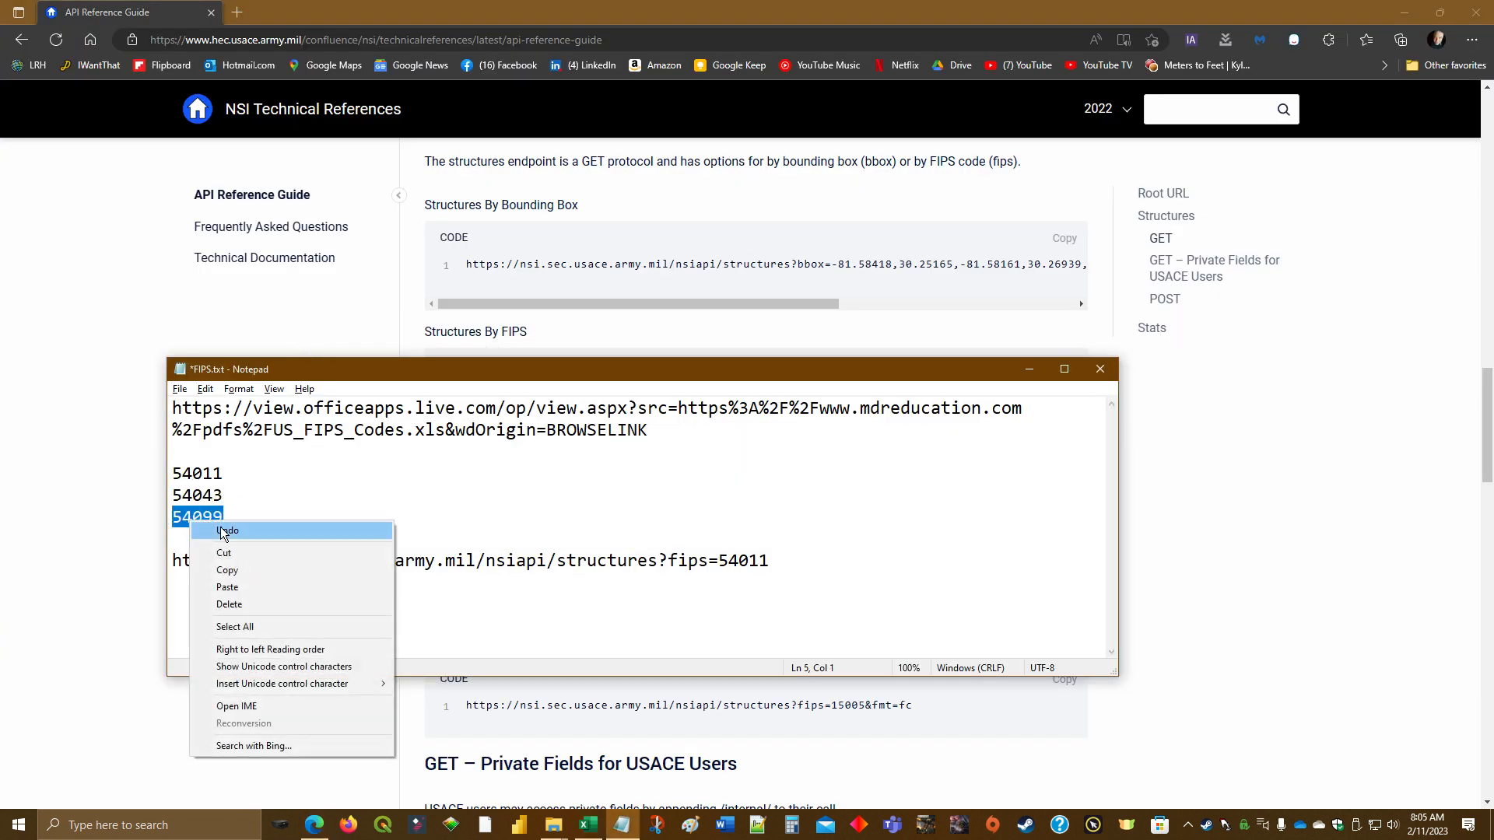
{"action": "left_click", "coordinate": [217, 572]}
{"action": "key", "text": "alt+Tab"}
{"action": "key", "text": "alt+Tab"}
{"action": "key", "text": "alt+Tab"}
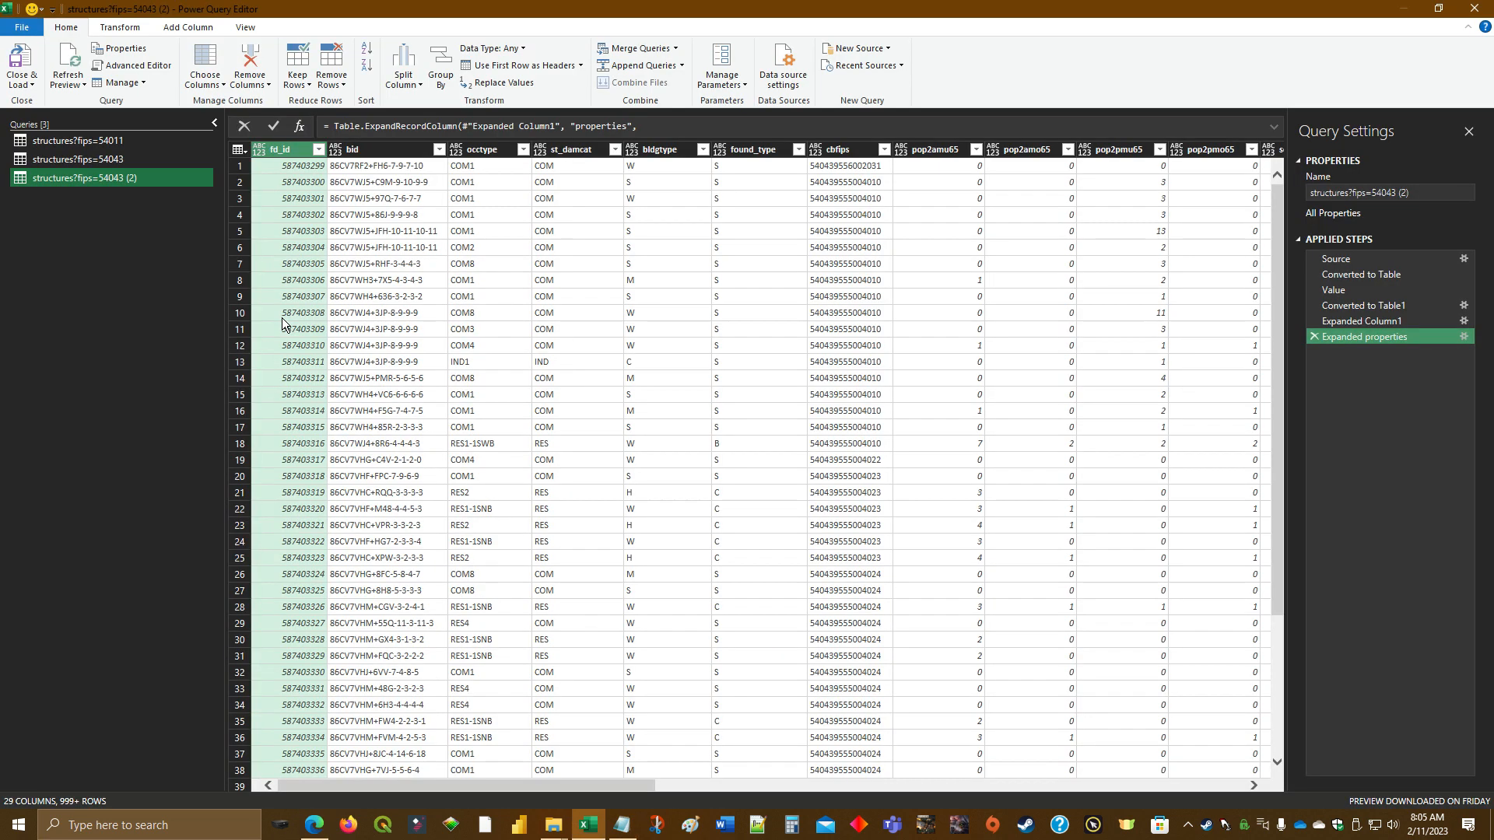
Rename the newly pasted query structures?fips=54043 (2) as structures?fips=54099.
{"action": "right_click", "coordinate": [140, 177]}
{"action": "left_click", "coordinate": [202, 242]}
{"action": "left_click", "coordinate": [144, 176]}
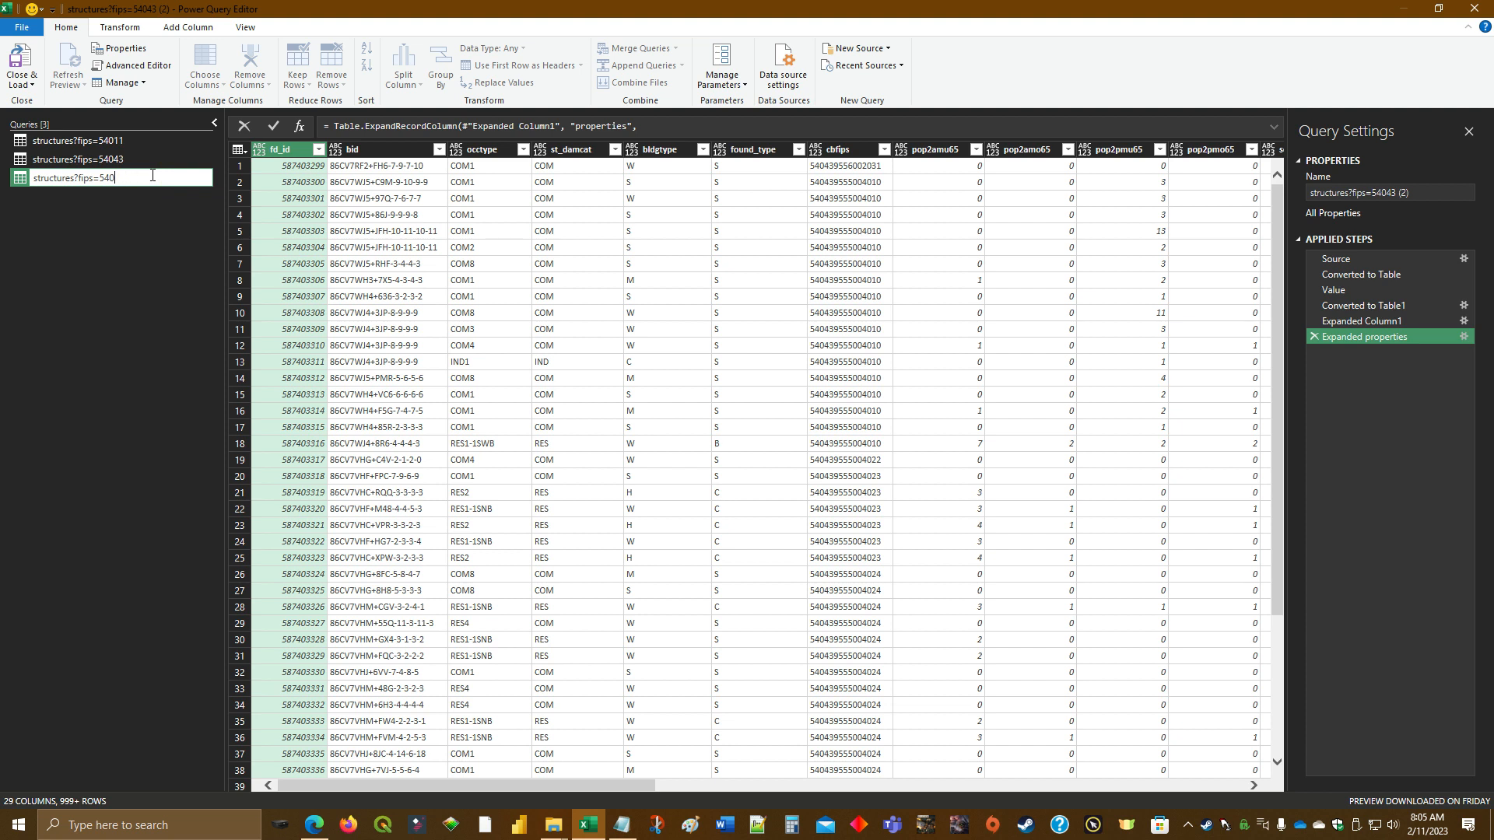
{"action": "key", "text": "Return"}
Replace the FIPS code in the source URL of the structures?fips=54099 query's code with 54099 and apply it.
{"action": "right_click", "coordinate": [101, 179]}
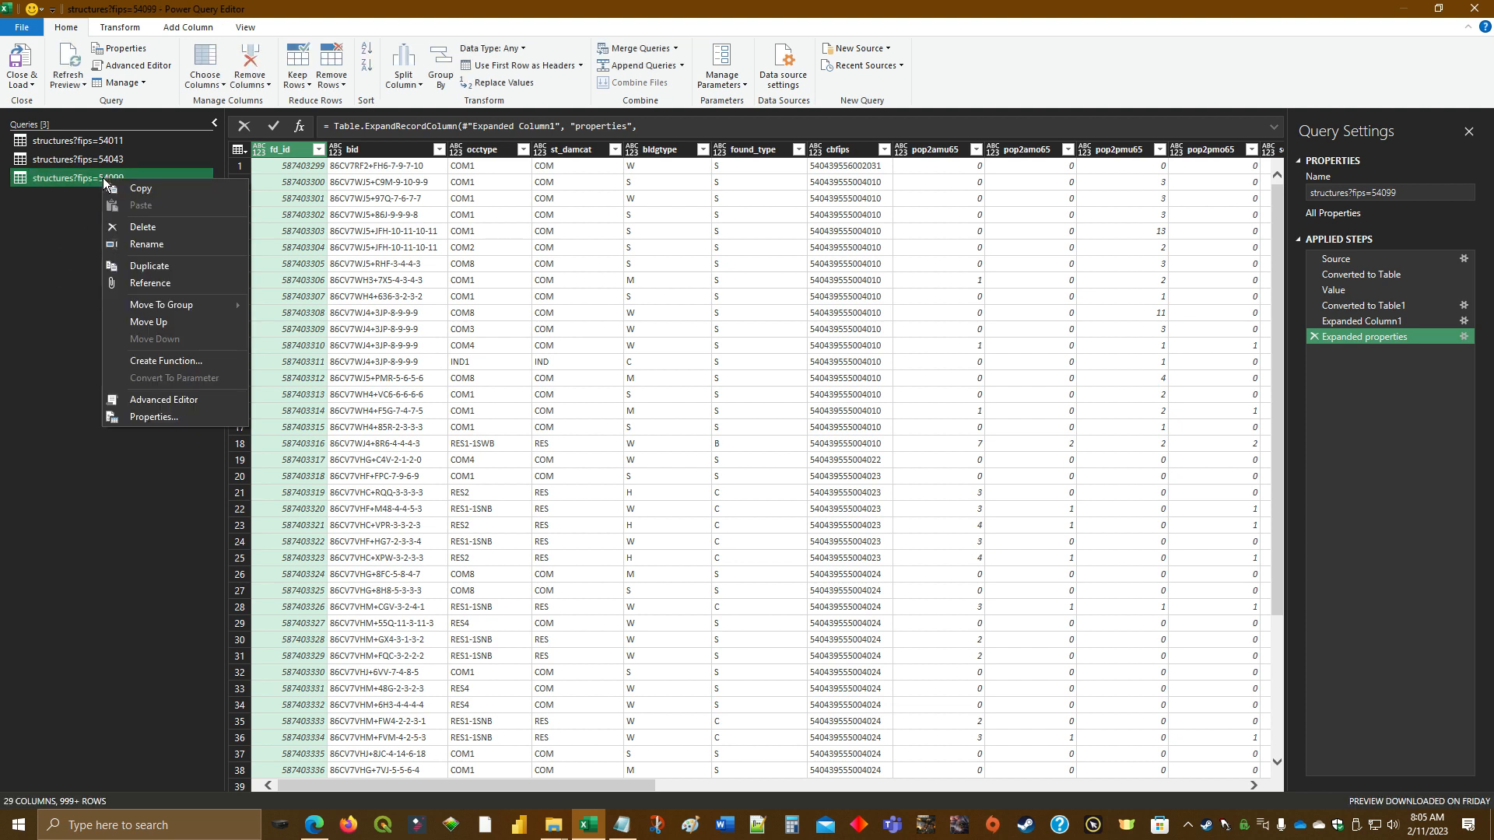
{"action": "left_click", "coordinate": [128, 400]}
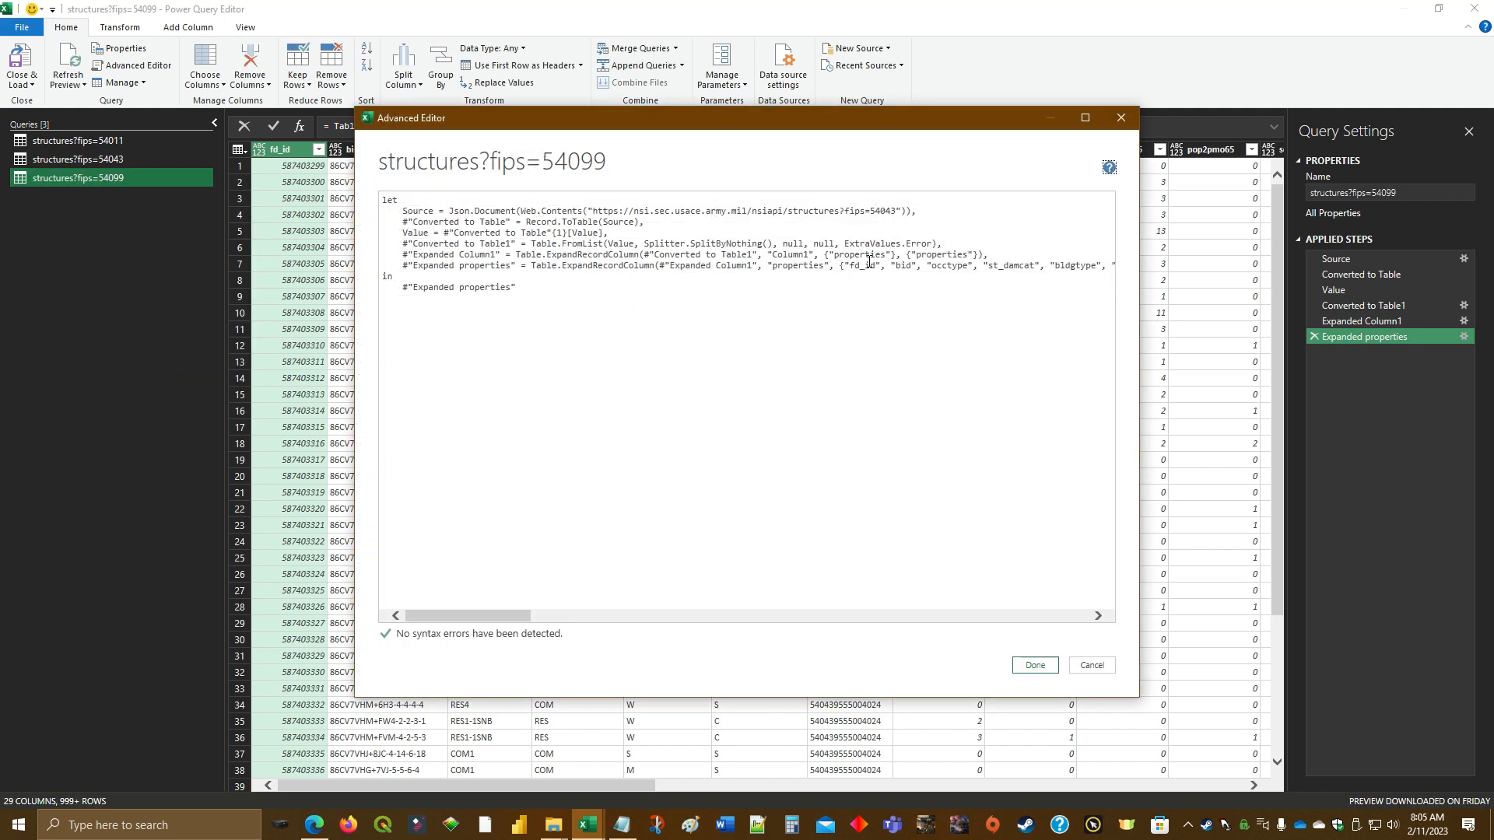
{"action": "left_click", "coordinate": [872, 210]}
{"action": "type", "text": "54099"}
{"action": "key", "text": "Delete"}
{"action": "left_click", "coordinate": [1035, 665]}
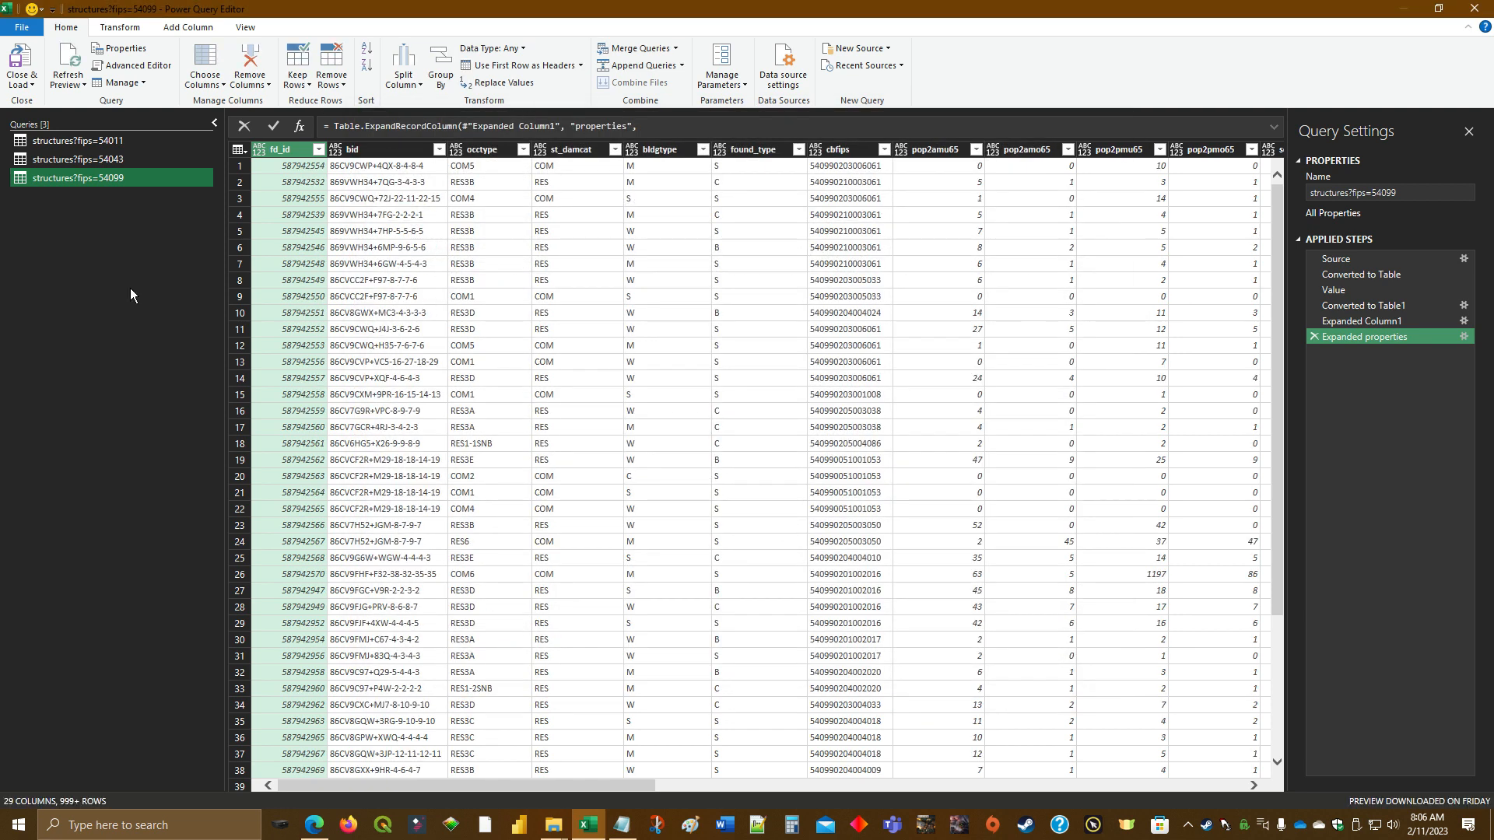
{"action": "left_click", "coordinate": [77, 269]}
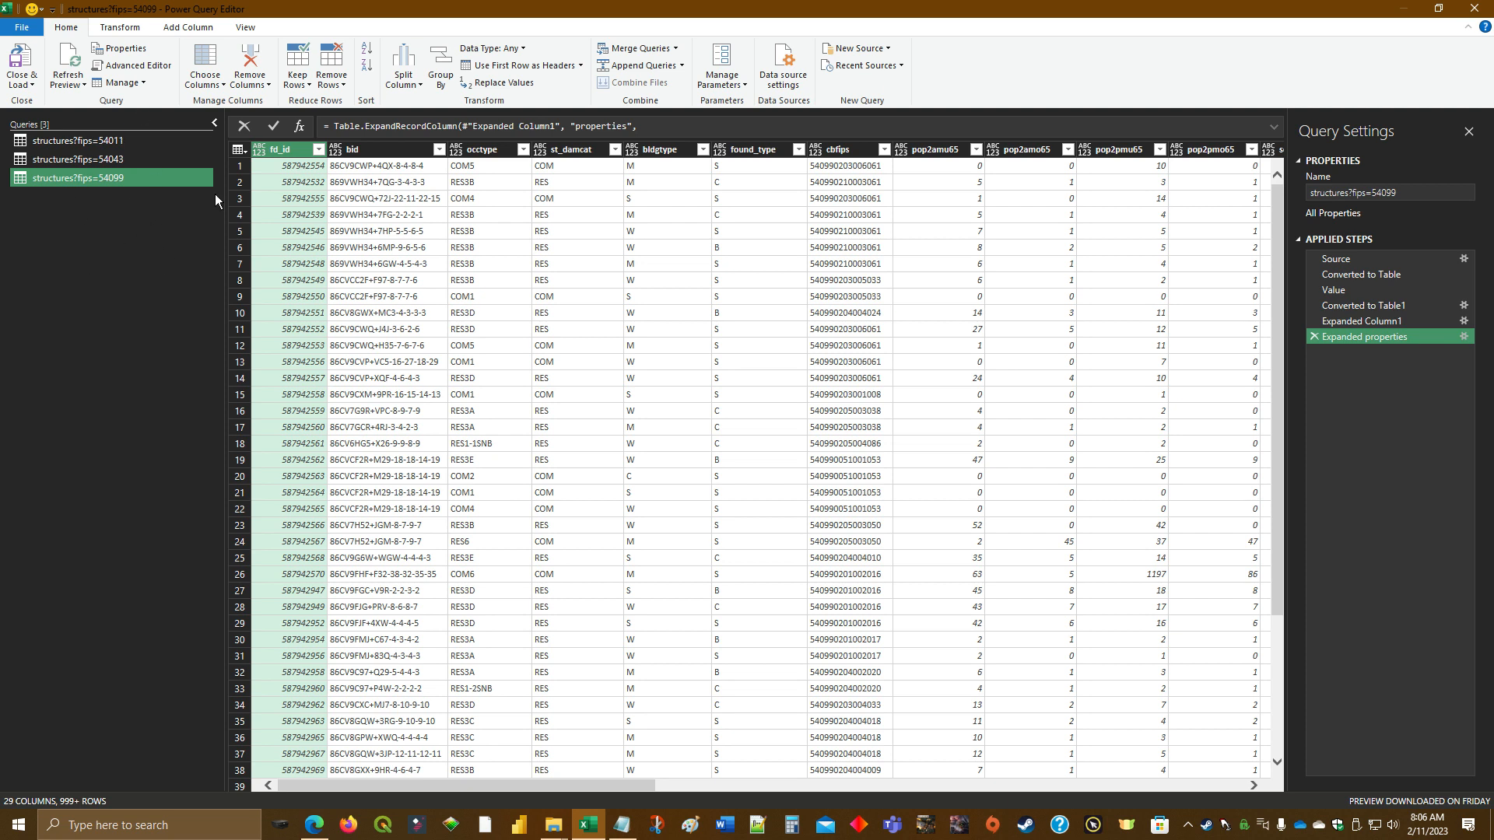
{"action": "left_click", "coordinate": [119, 28]}
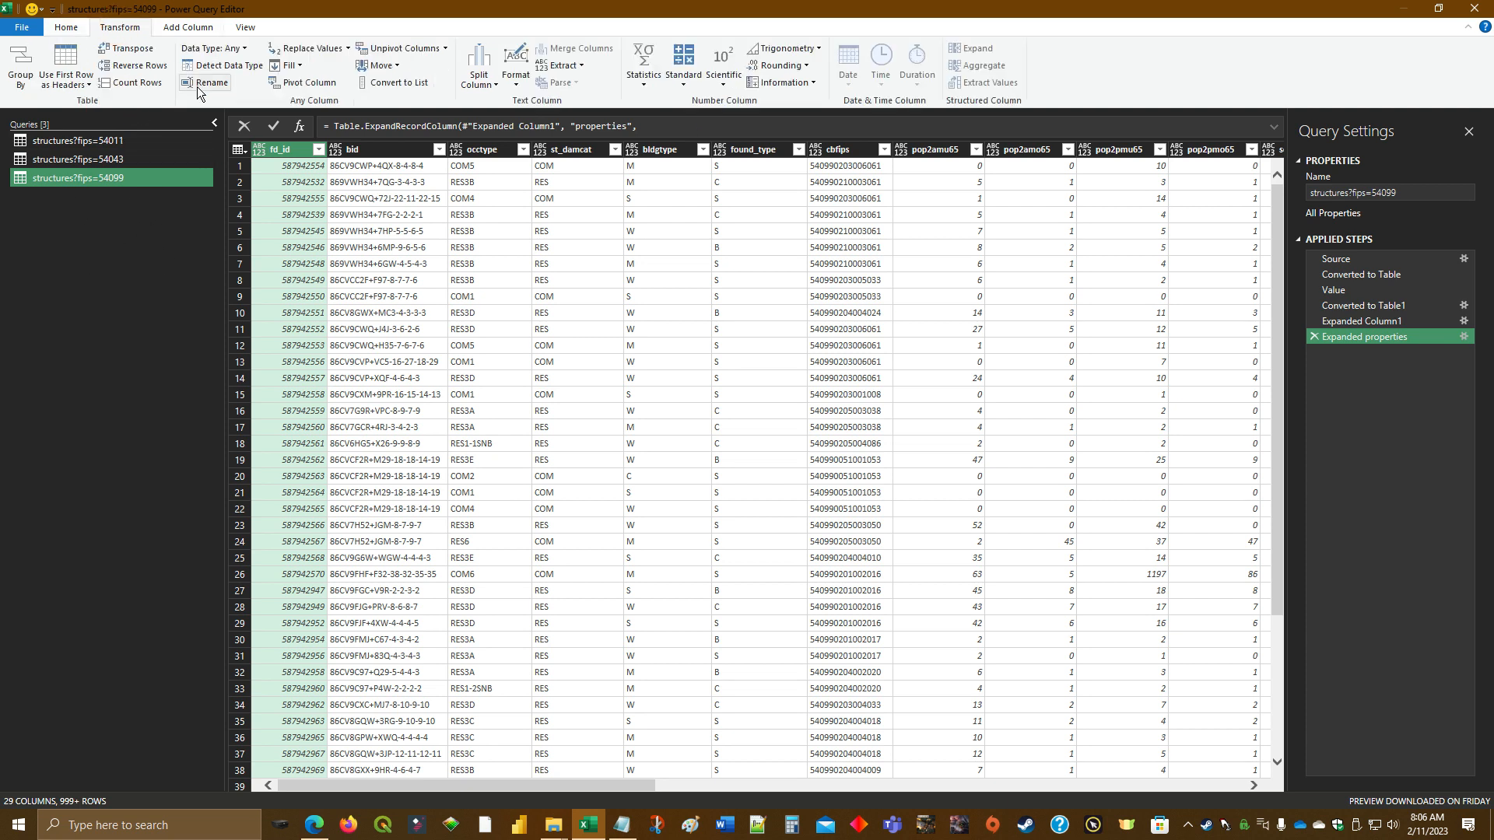
{"action": "left_click", "coordinate": [65, 28]}
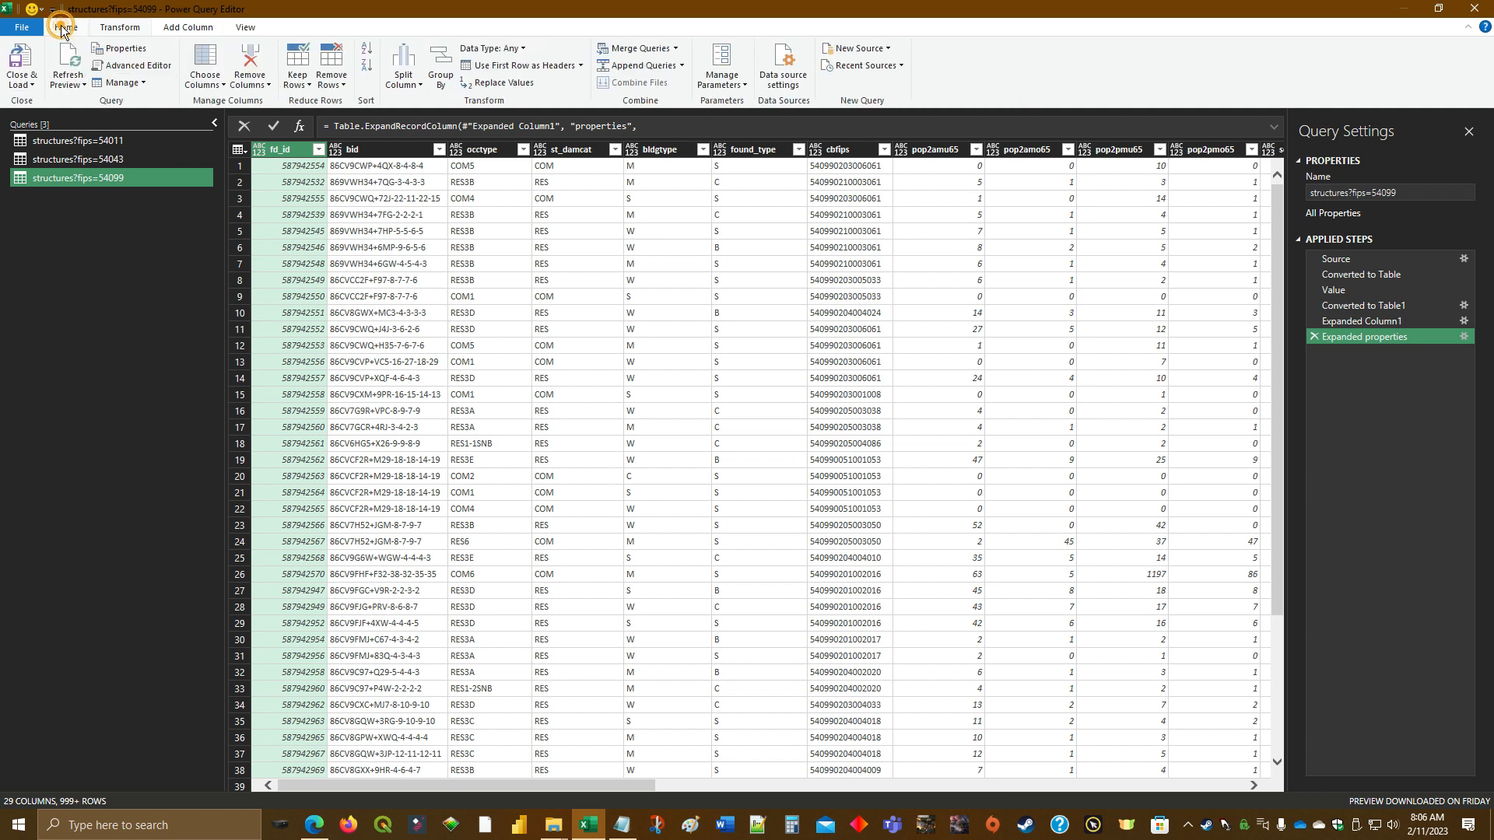
Start Append Queries as New for three or more tables and empty the list of tables to append.
{"action": "left_click", "coordinate": [682, 66]}
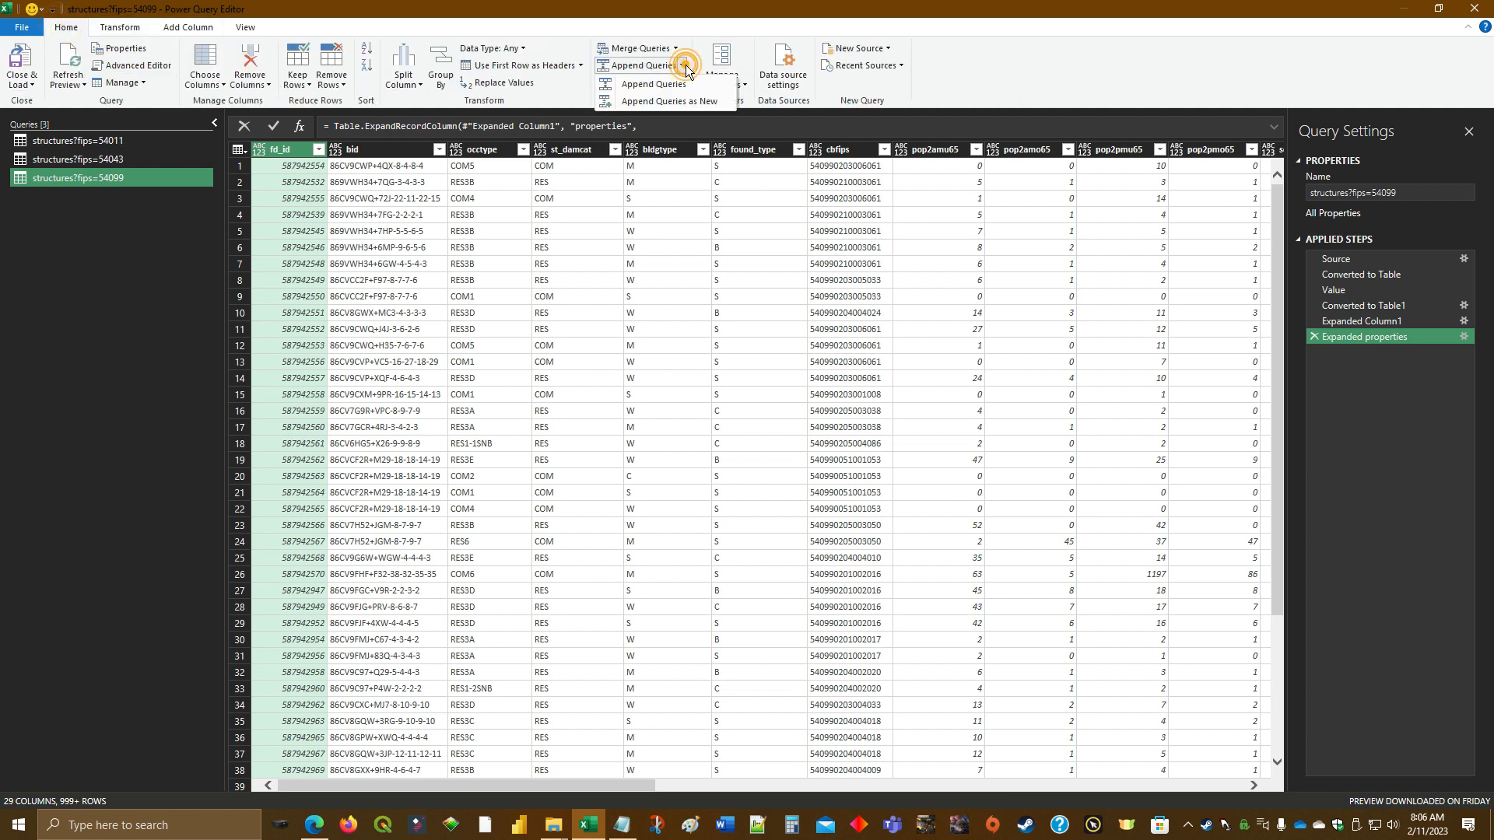
{"action": "left_click", "coordinate": [685, 102]}
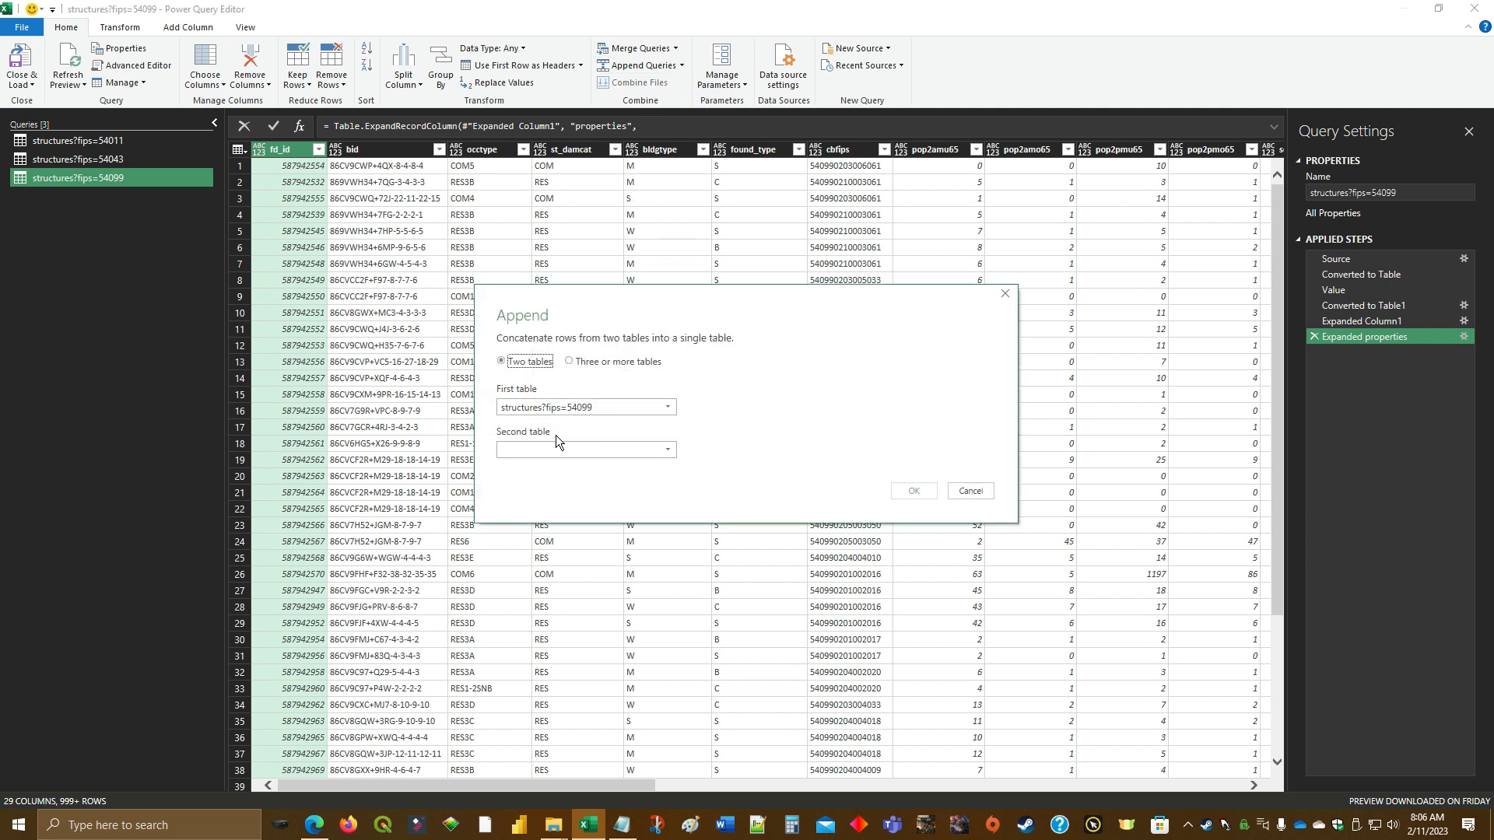
{"action": "left_click", "coordinate": [569, 363]}
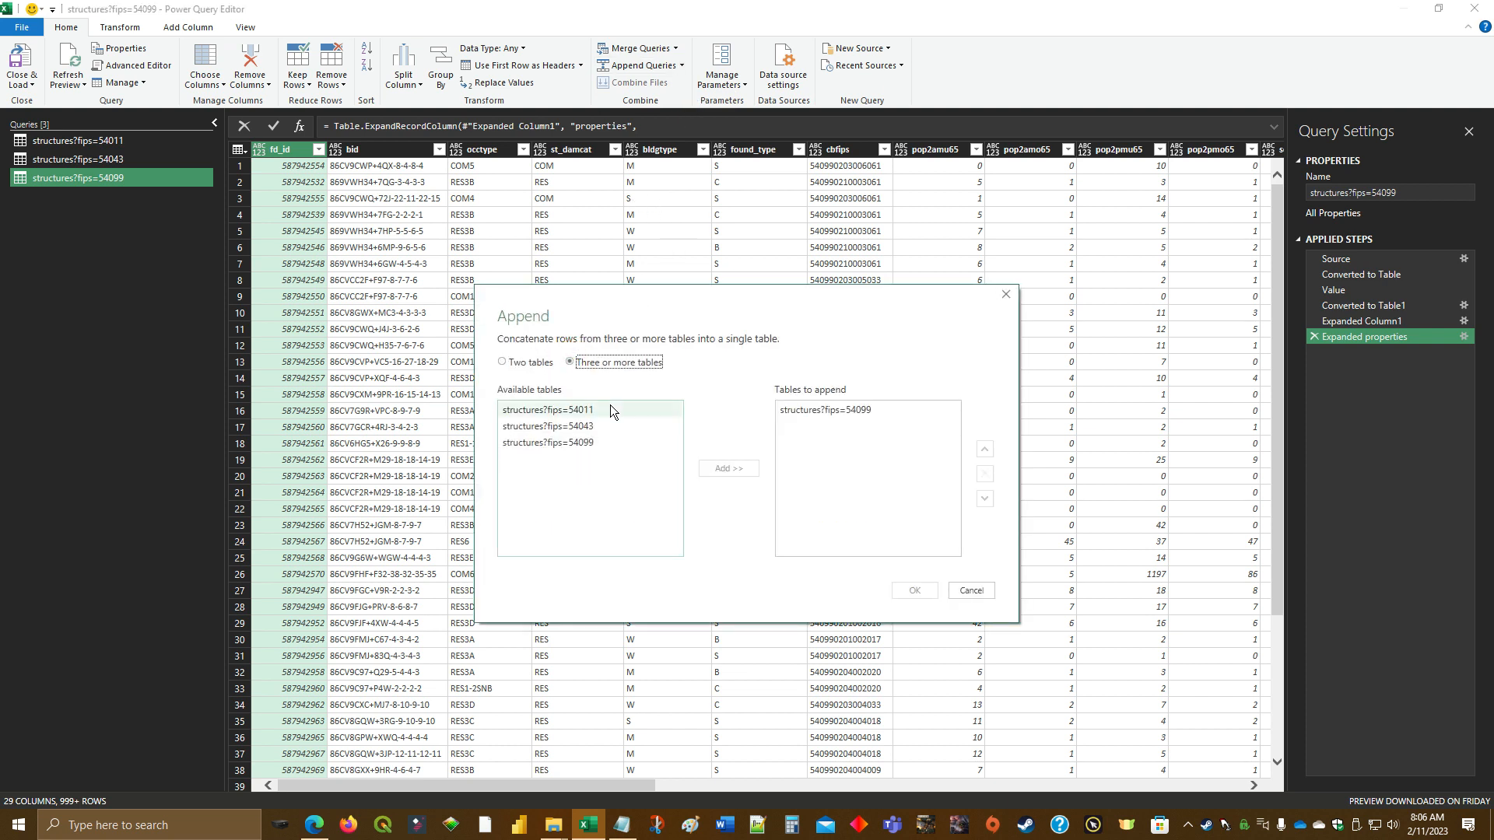
{"action": "left_click", "coordinate": [582, 413]}
{"action": "left_click", "coordinate": [730, 469]}
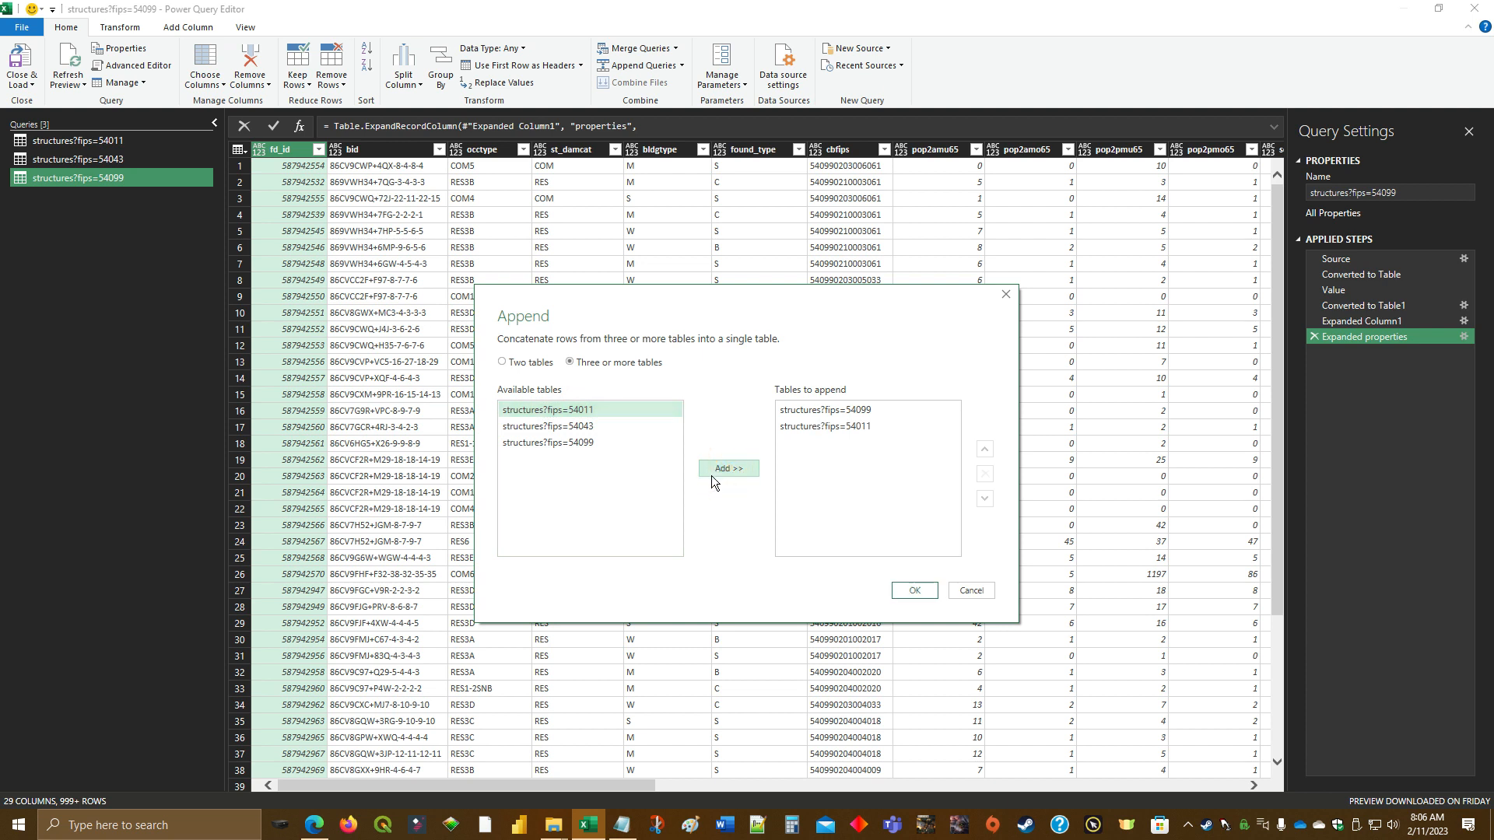
{"action": "left_click", "coordinate": [802, 411]}
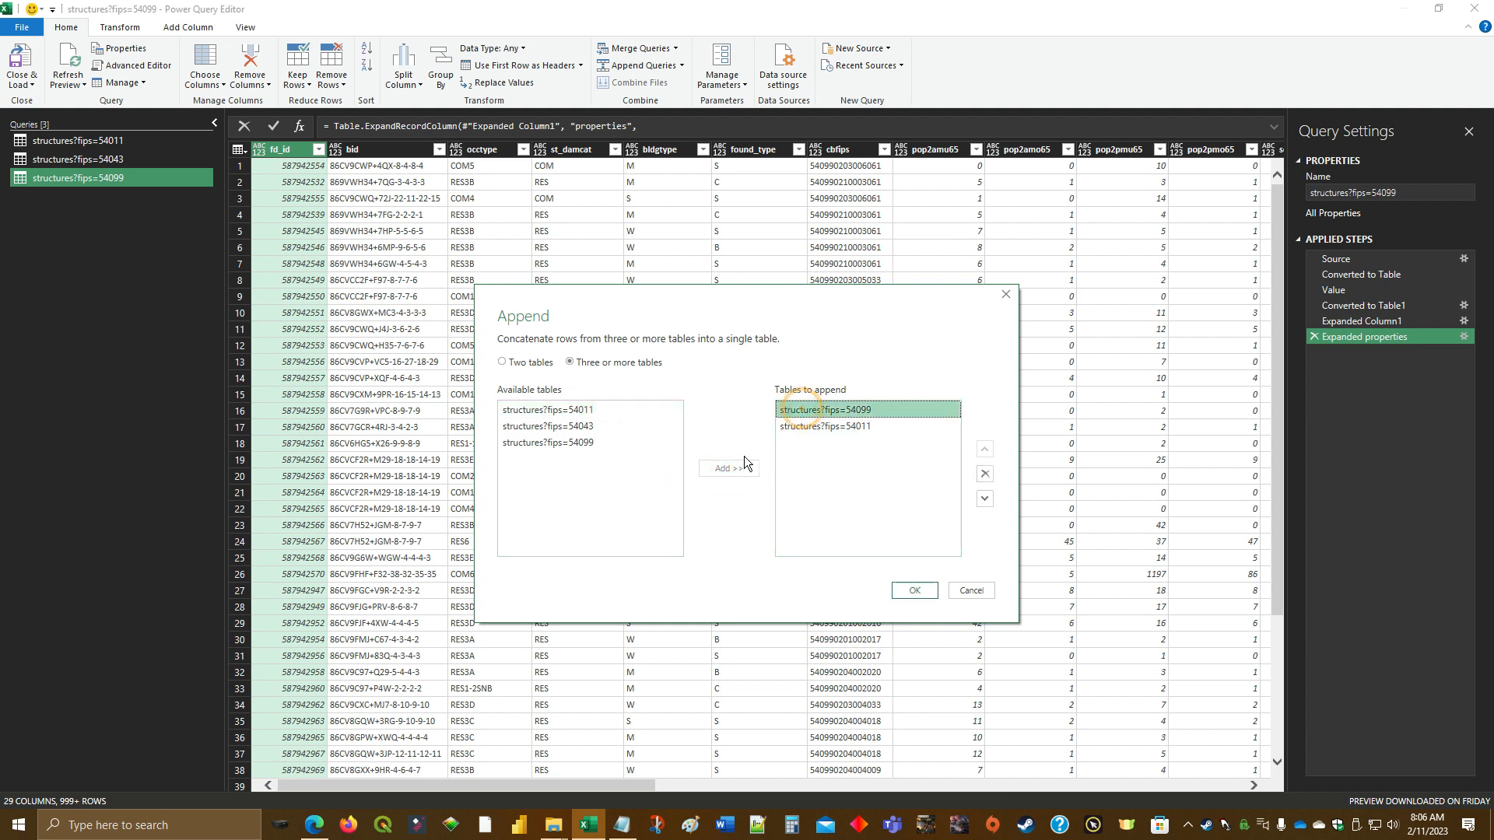
{"action": "left_click", "coordinate": [986, 474]}
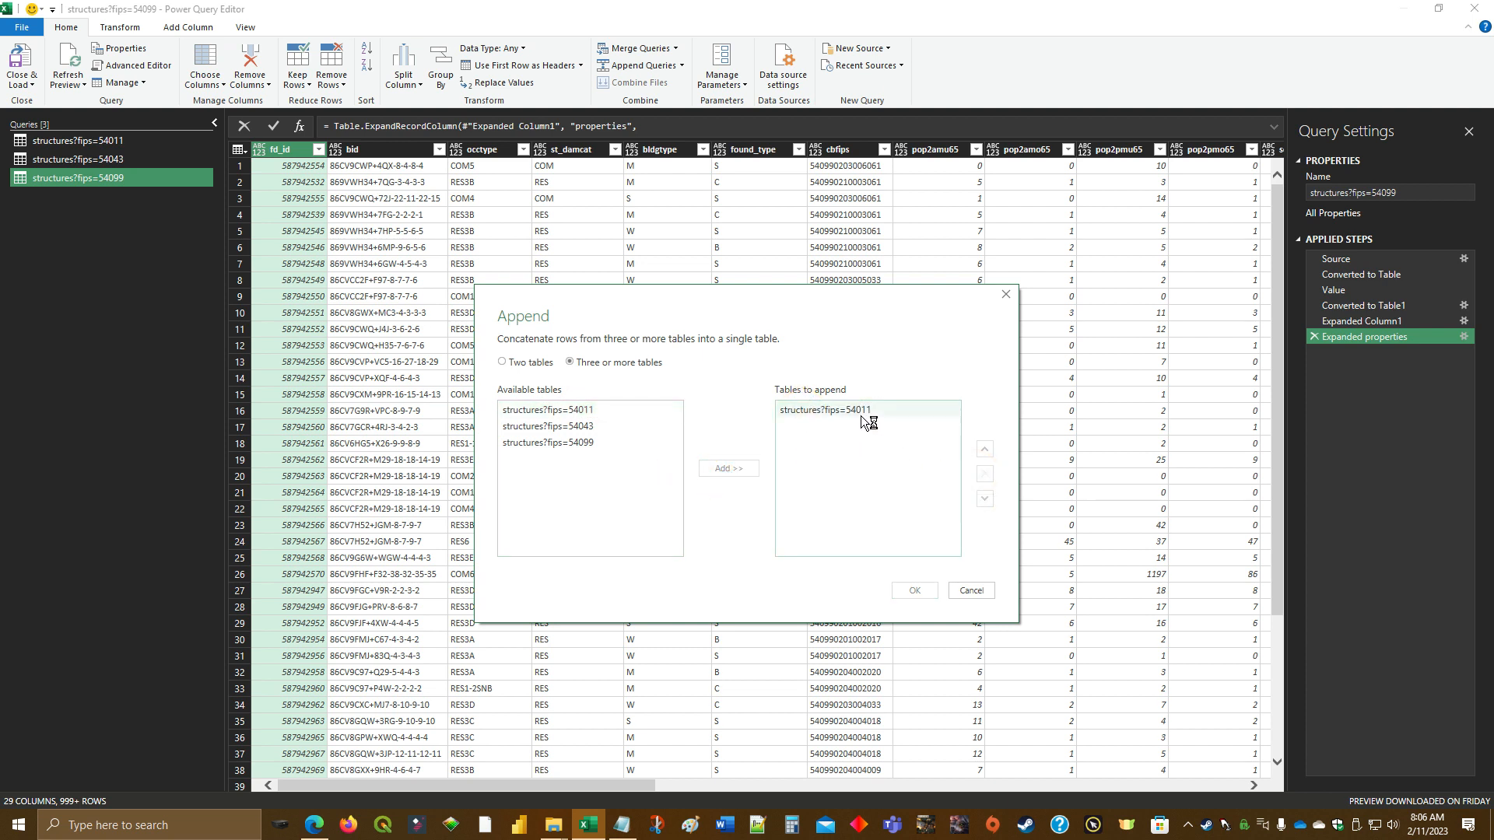
{"action": "left_click", "coordinate": [861, 413]}
{"action": "left_click", "coordinate": [986, 473]}
Append the structures?fips=54011, structures?fips=54043 and structures?fips=54099 tables, in that order, into a new query.
{"action": "left_click", "coordinate": [582, 410]}
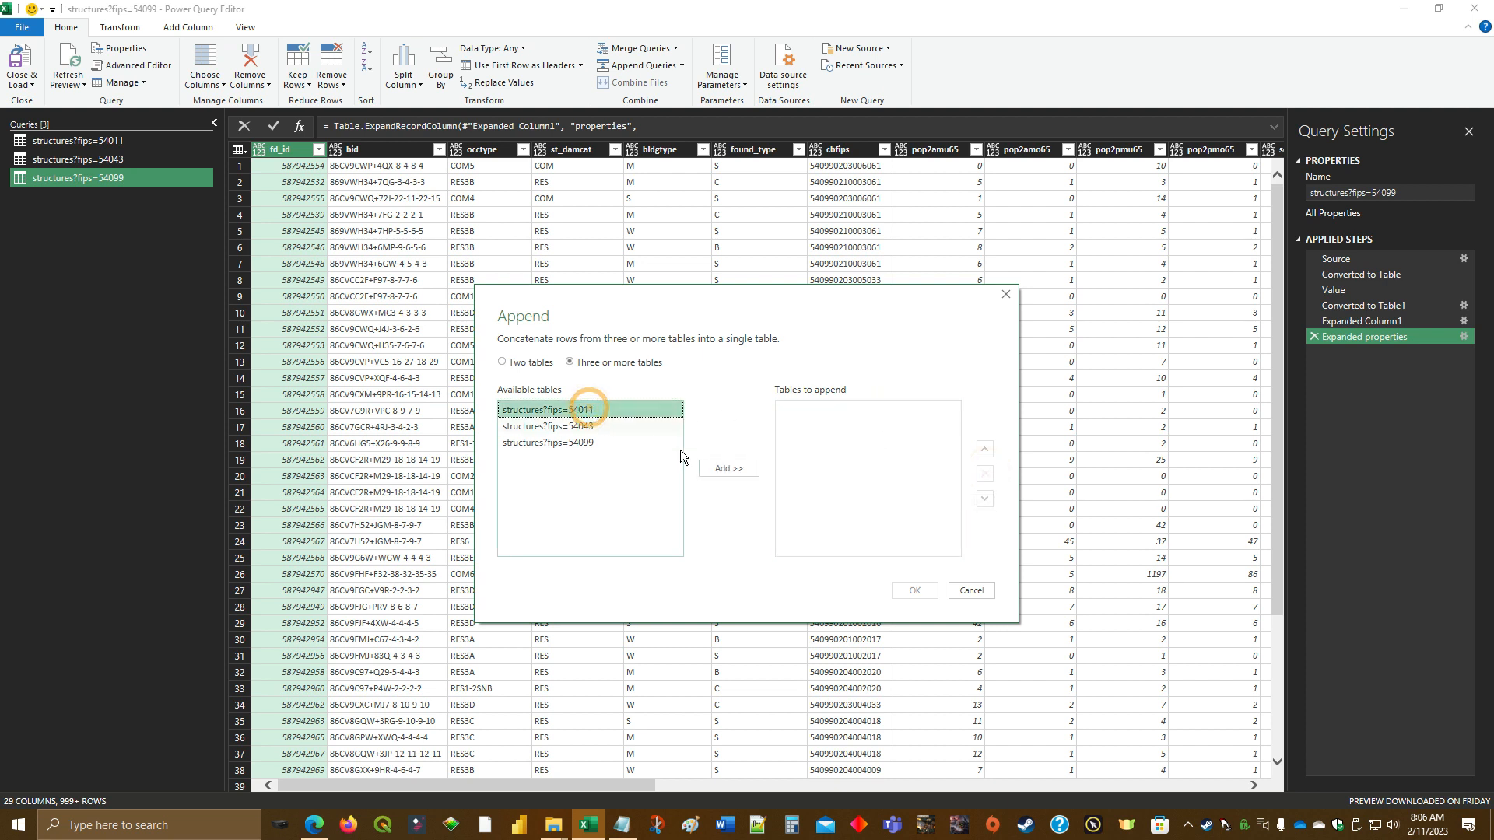
{"action": "left_click", "coordinate": [585, 426]}
{"action": "left_click", "coordinate": [724, 468]}
{"action": "left_click", "coordinate": [585, 441]}
{"action": "left_click", "coordinate": [716, 469]}
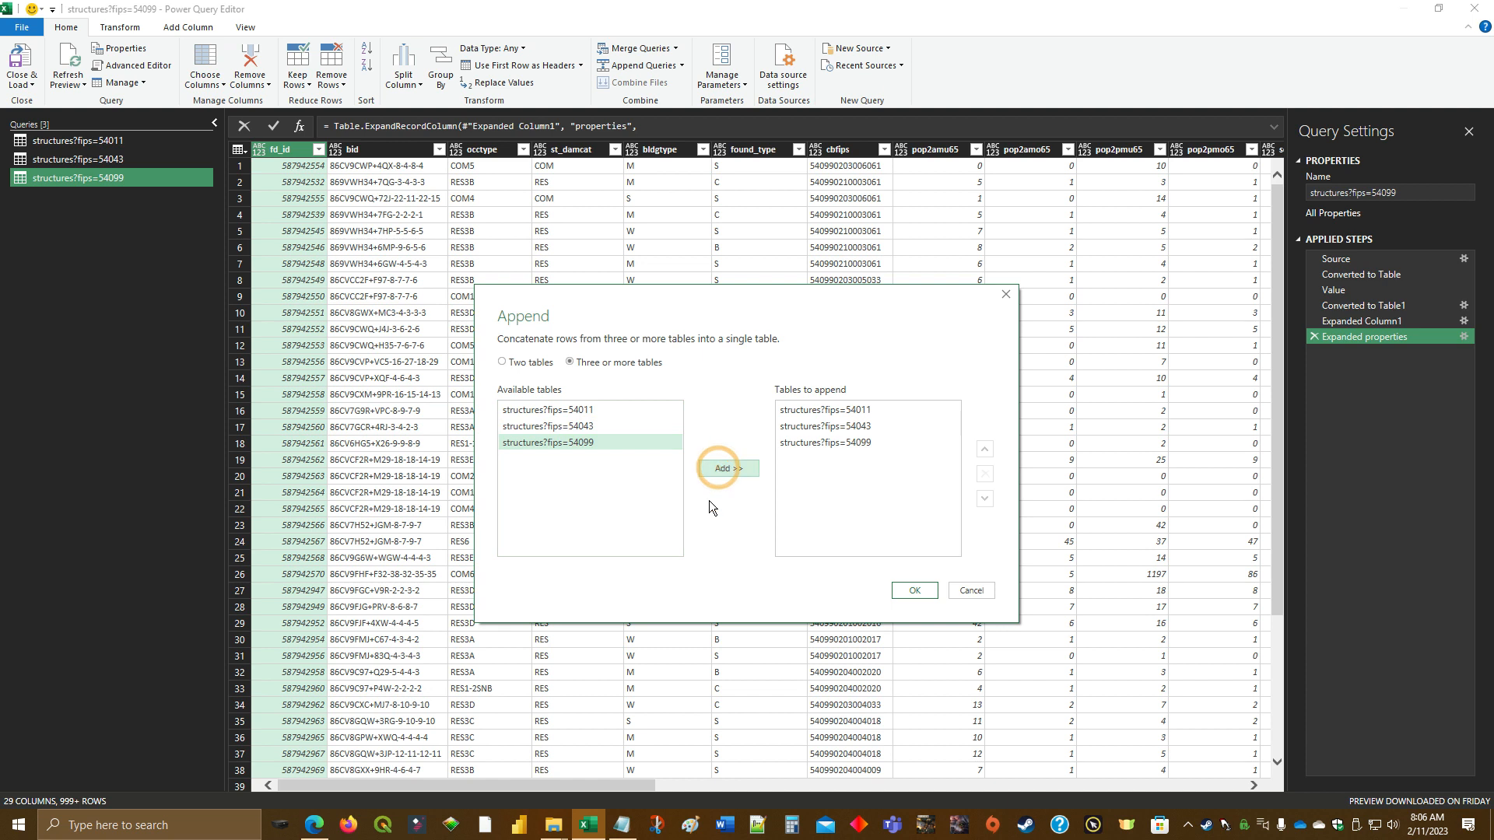
{"action": "left_click", "coordinate": [919, 591]}
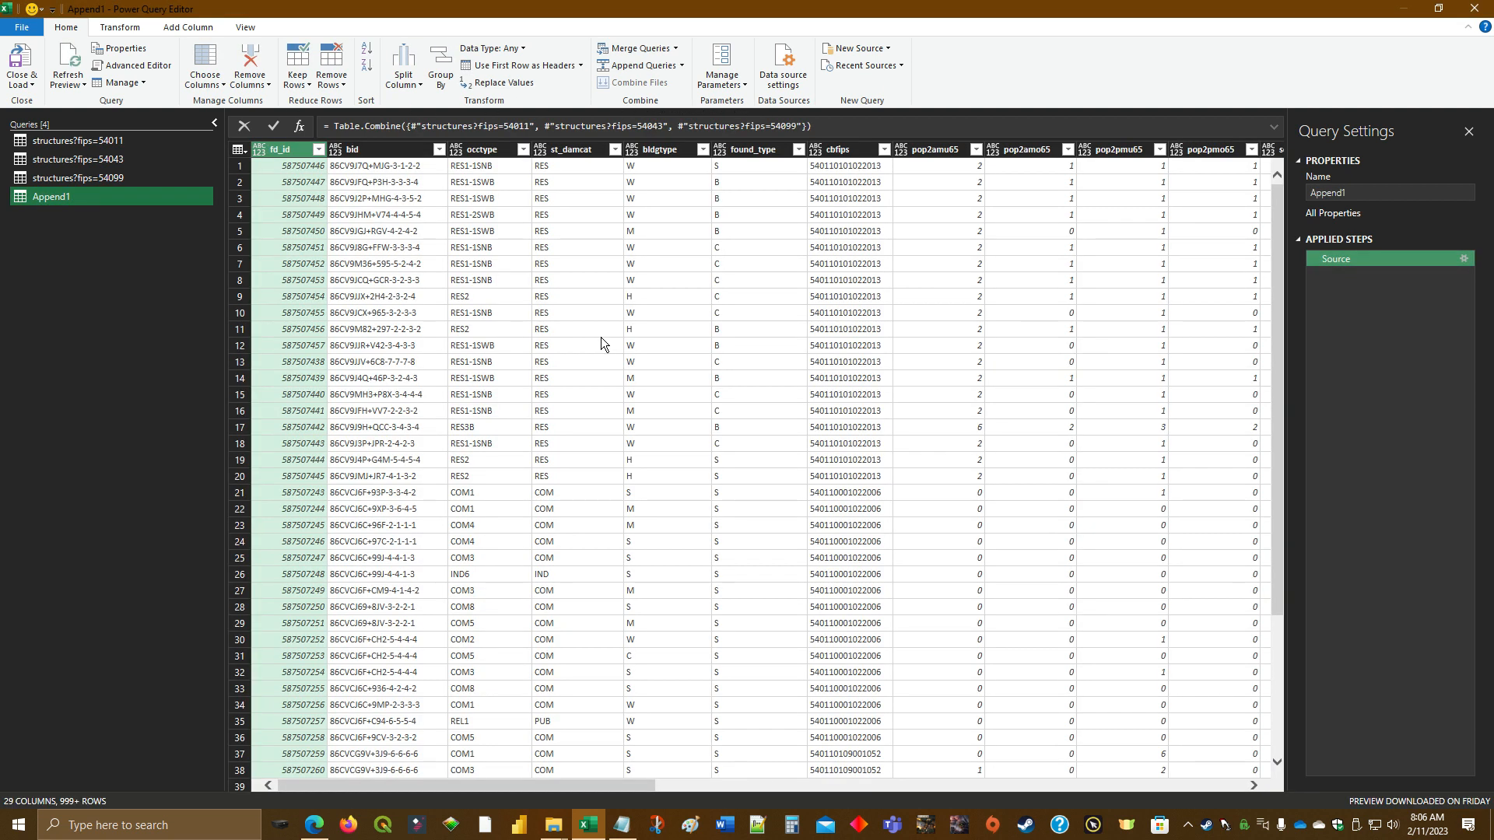
Review the Append1 query's code in the Advanced Editor and close it without editing.
{"action": "right_click", "coordinate": [67, 206]}
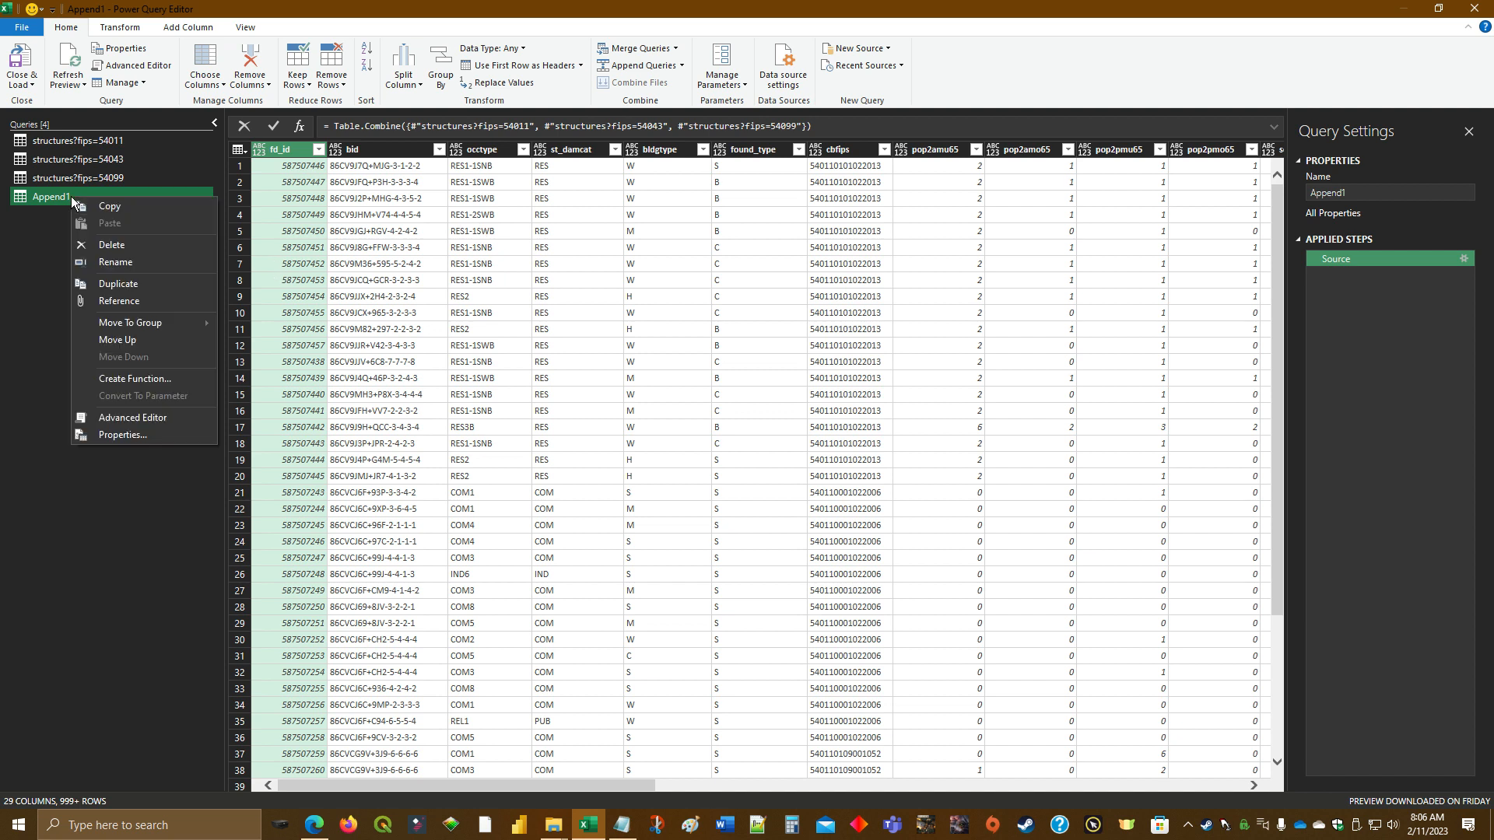
{"action": "left_click", "coordinate": [127, 426]}
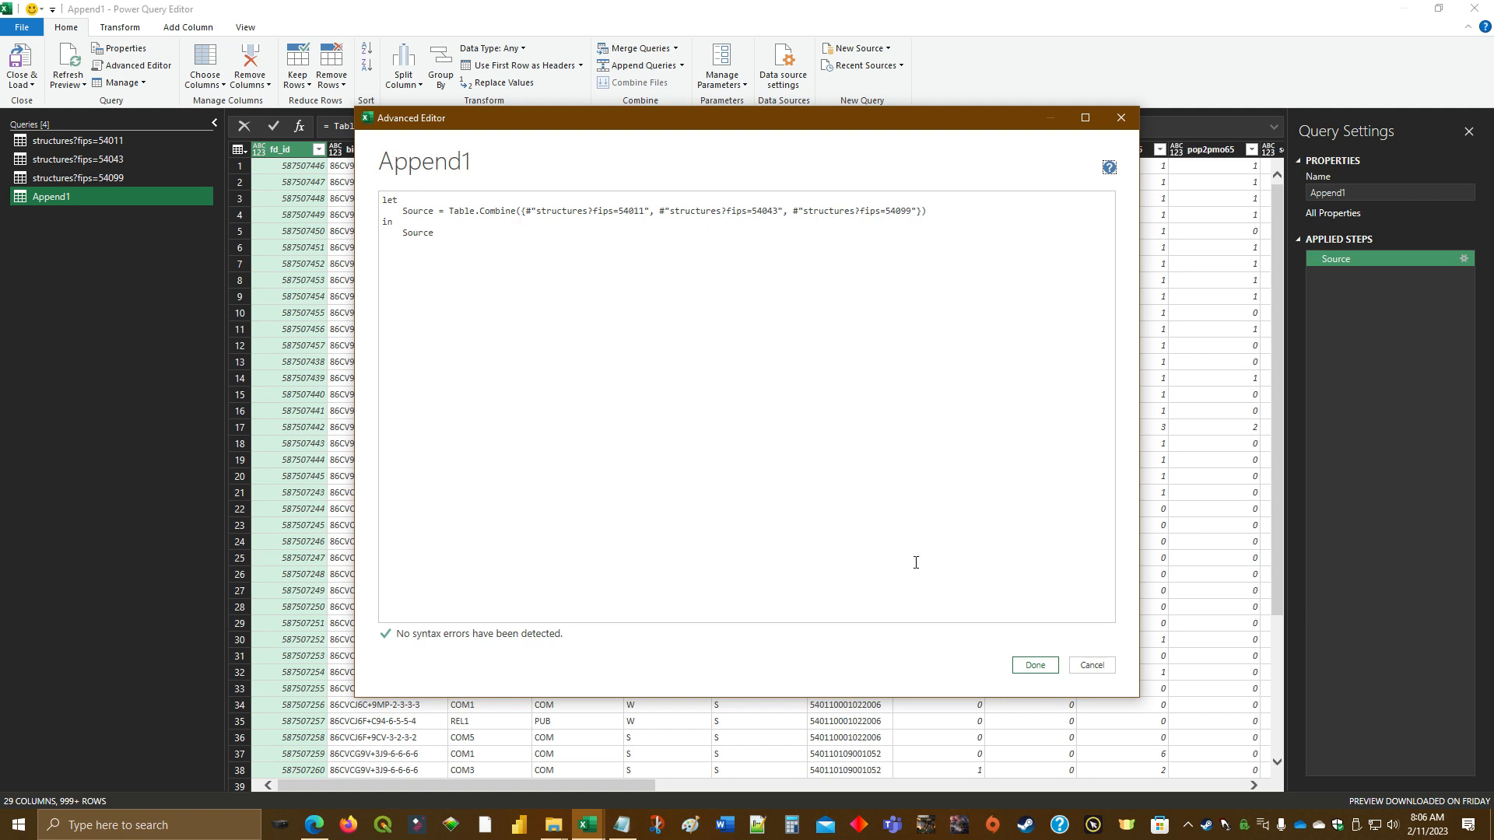
{"action": "left_click", "coordinate": [1094, 665]}
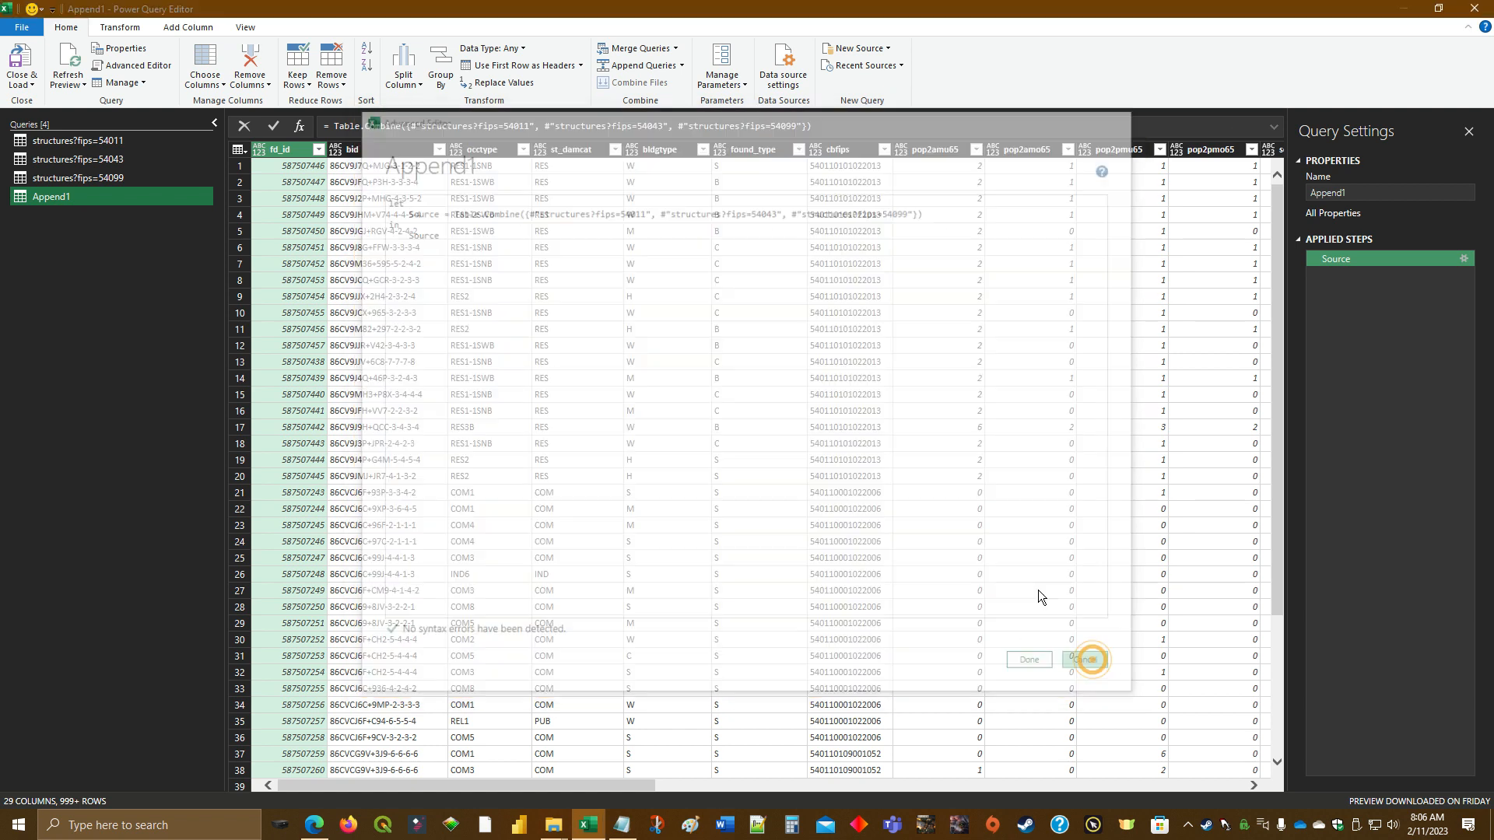
Rename the Append1 query as project and close the query editor, loading the queries into the workbook.
{"action": "right_click", "coordinate": [67, 198]}
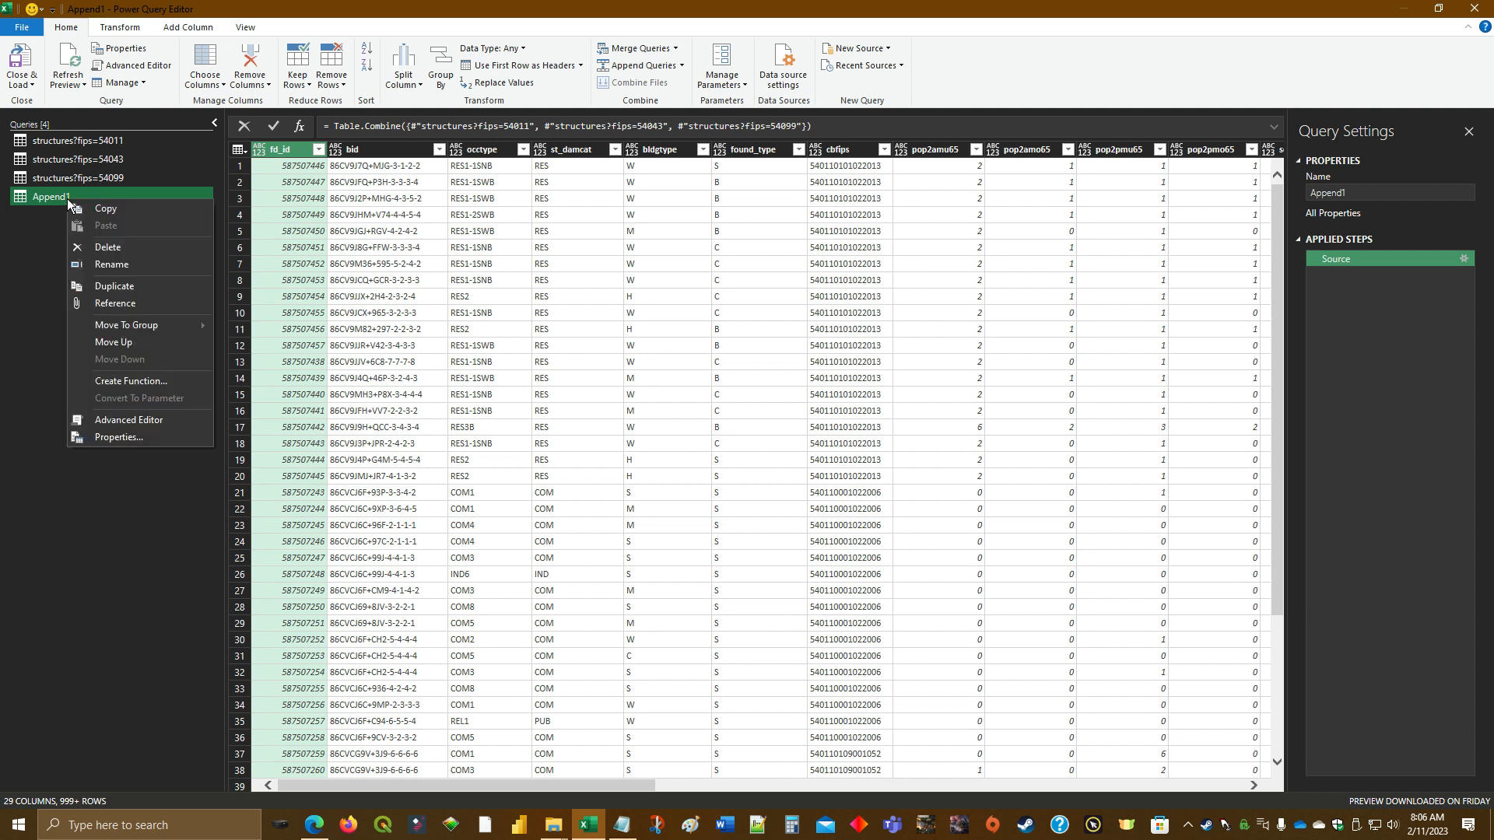
{"action": "left_click", "coordinate": [138, 259]}
{"action": "type", "text": "project"}
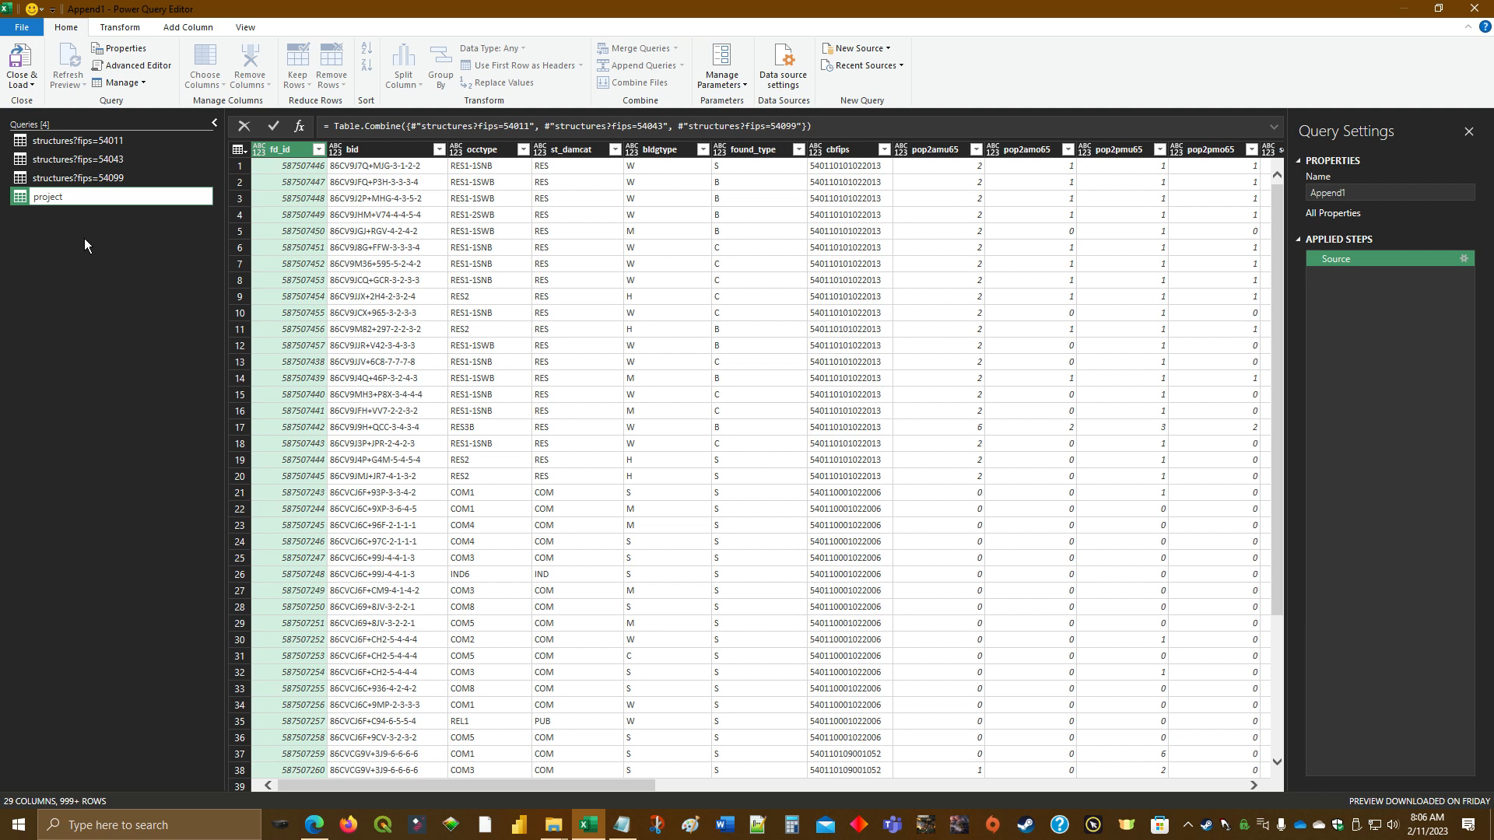
{"action": "key", "text": "Return"}
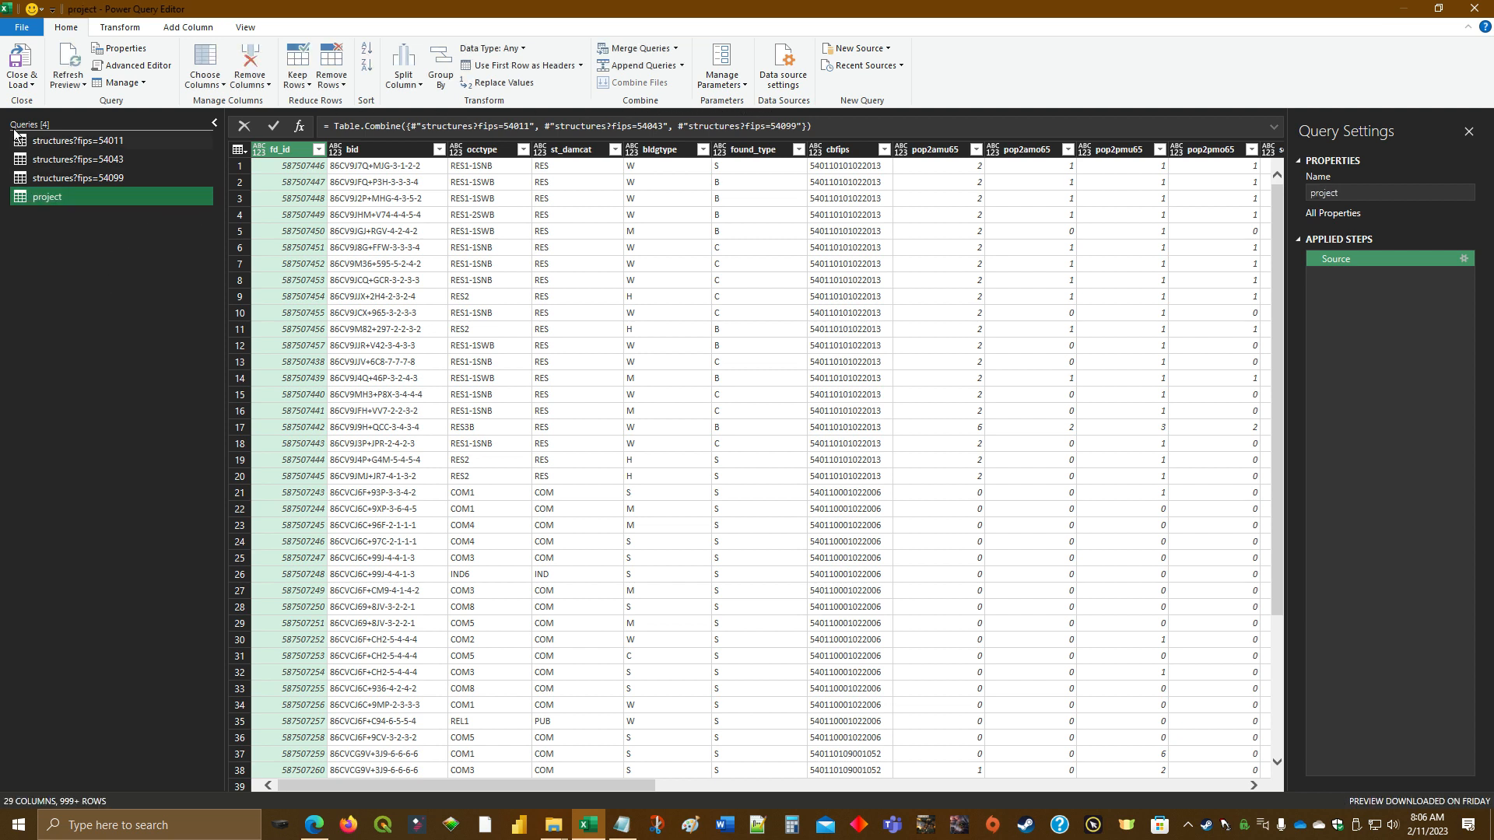
{"action": "left_click", "coordinate": [21, 80]}
{"action": "left_click", "coordinate": [35, 113]}
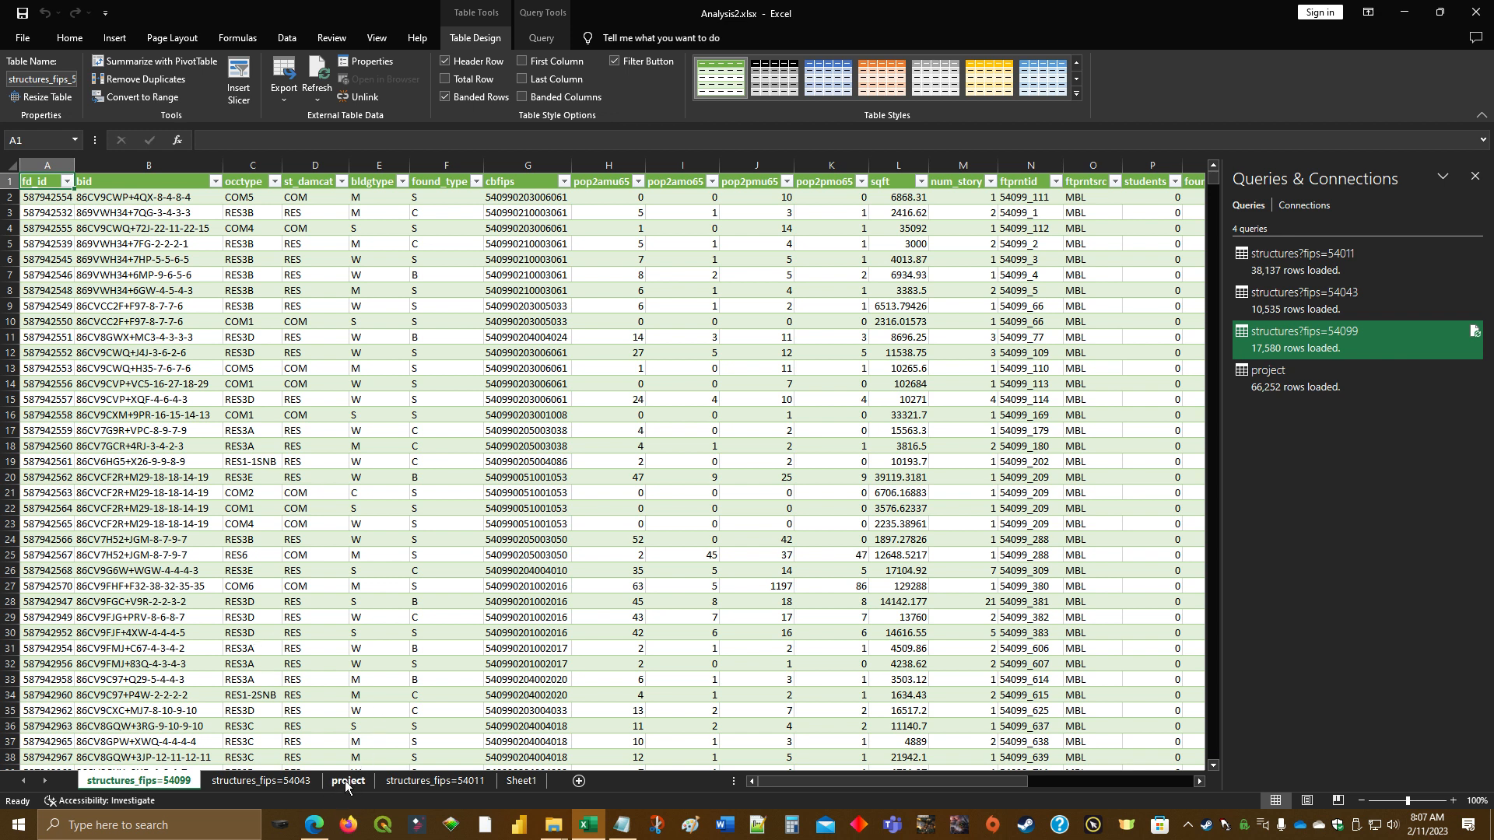
Examine the appended table on the project sheet, checking its rows and its columns across to the x, y and ground elevation fields.
{"action": "left_click", "coordinate": [288, 43]}
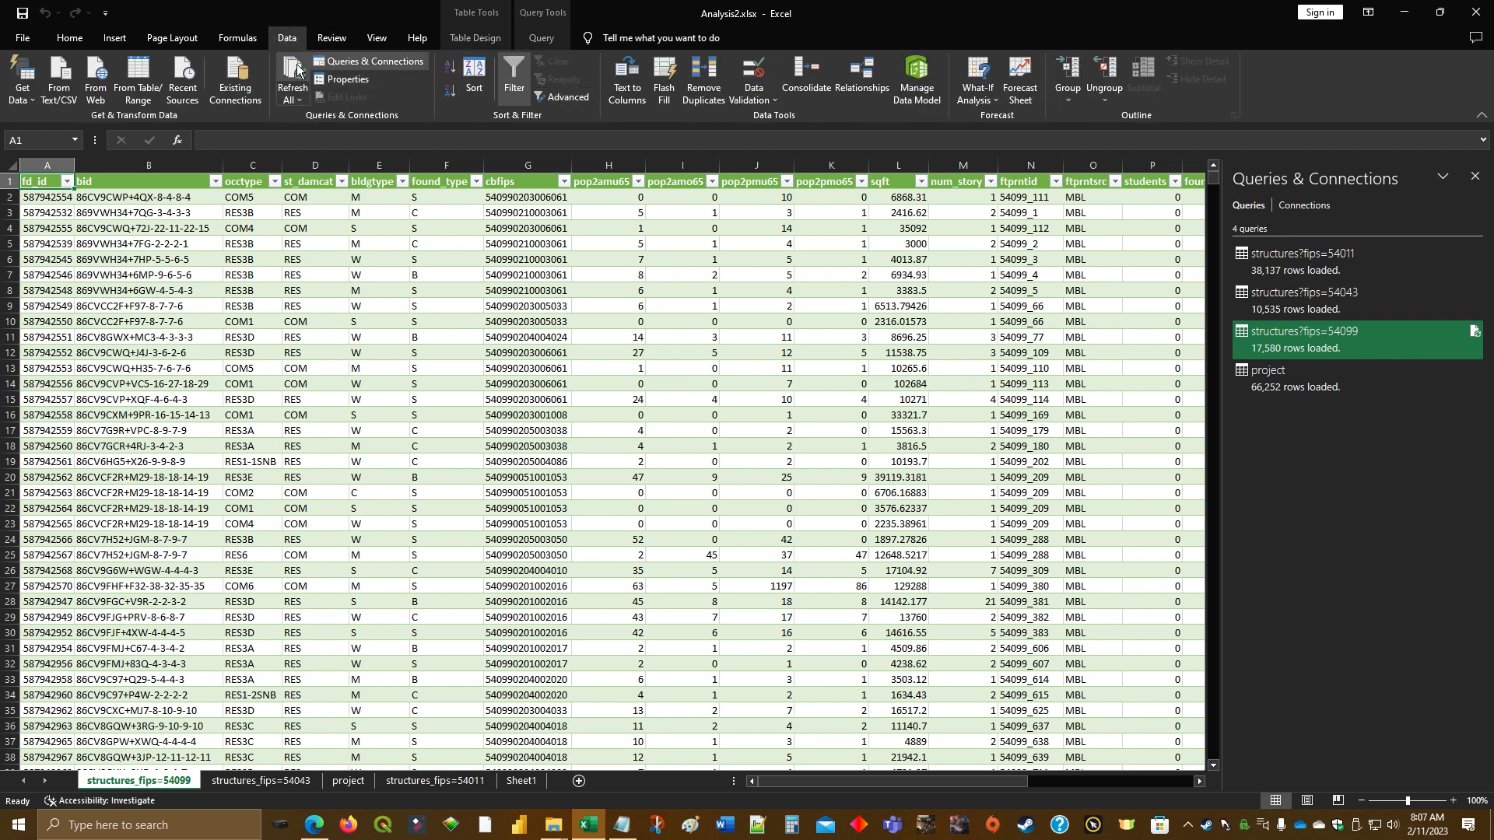
{"action": "left_click", "coordinate": [348, 781]}
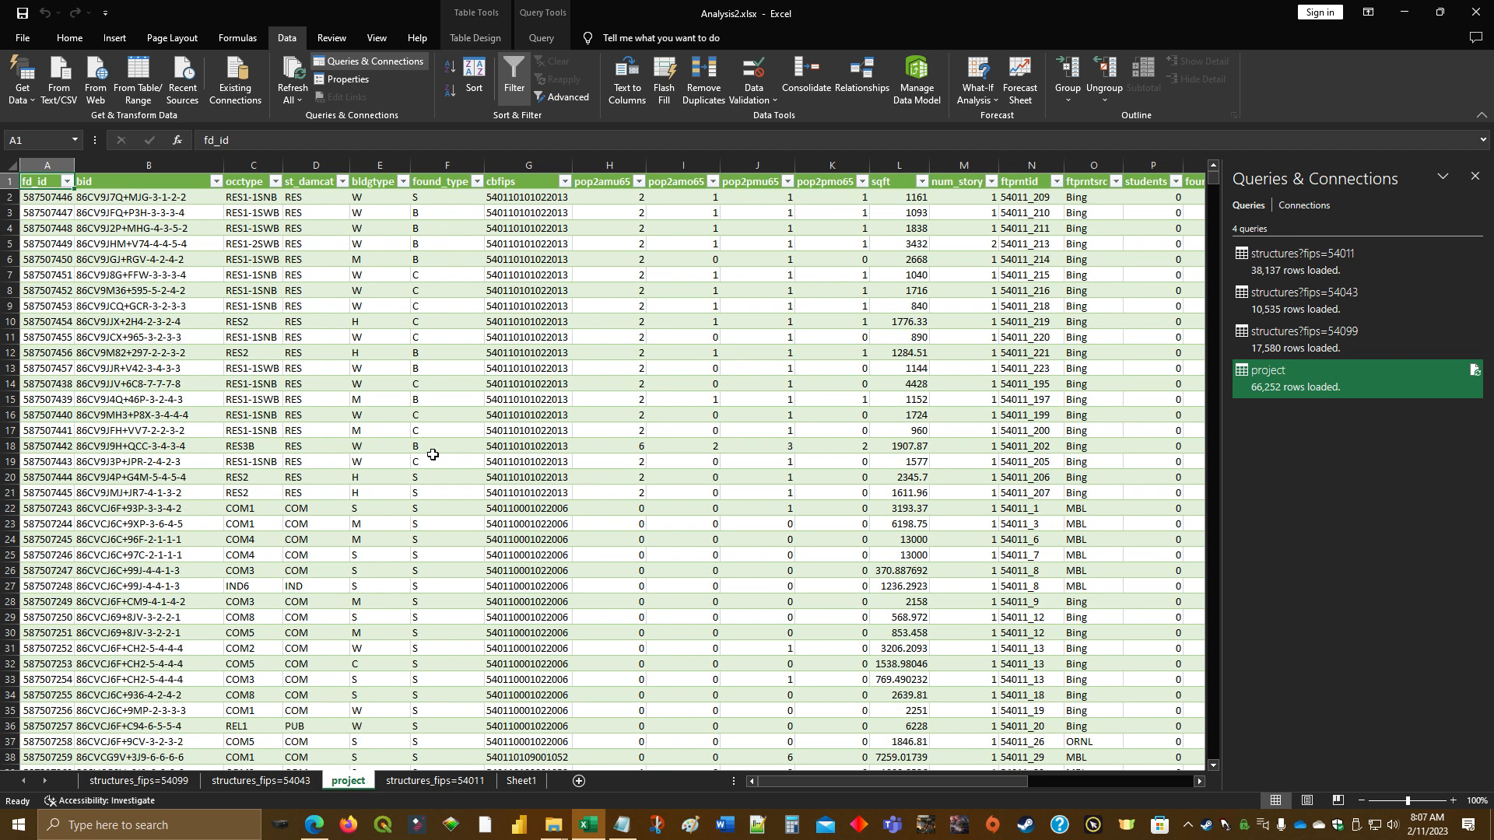
{"action": "scroll", "coordinate": [433, 454], "scroll_direction": "down", "scroll_amount": 12}
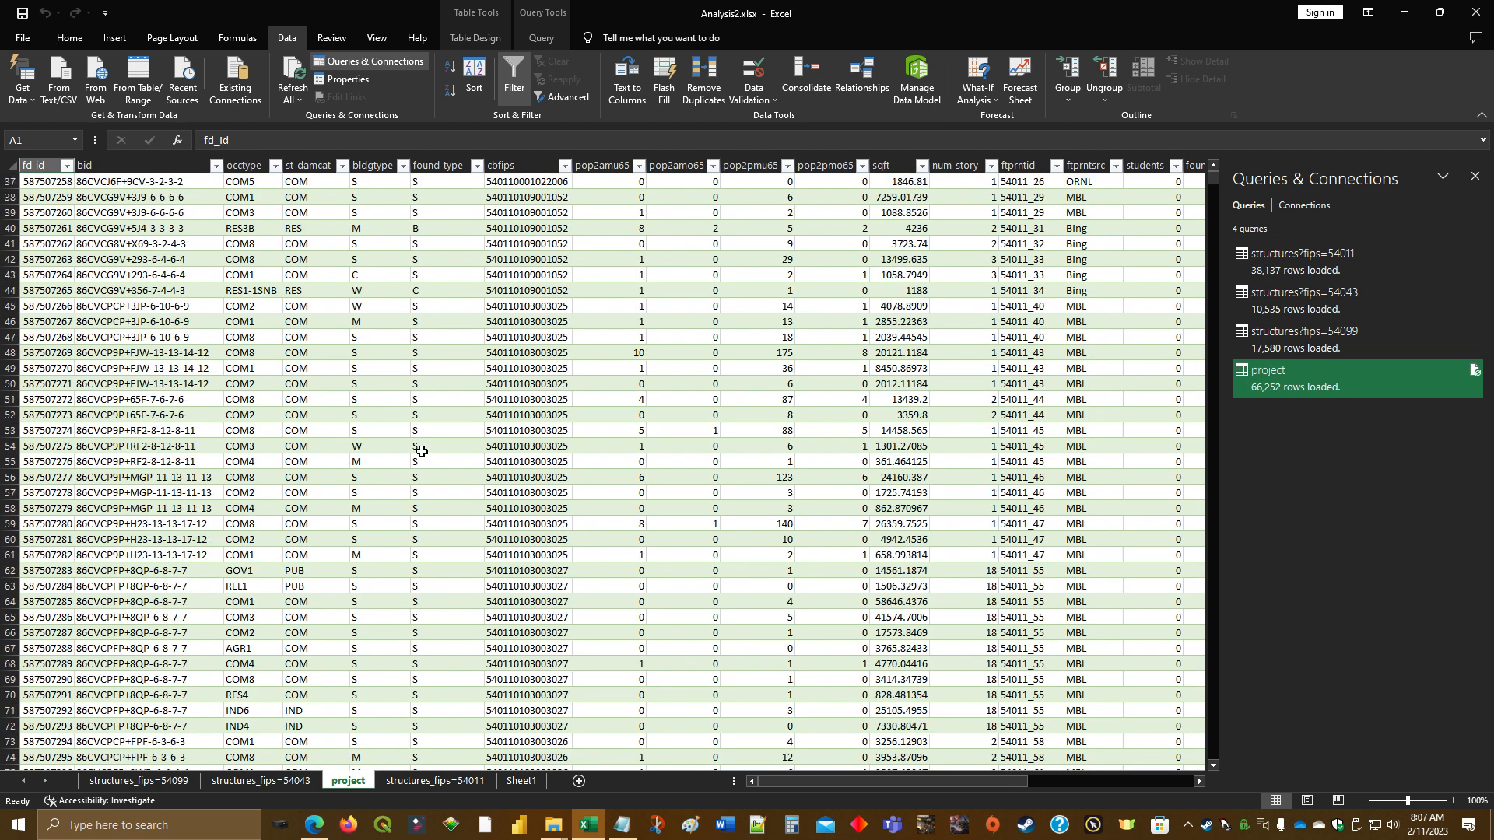
{"action": "scroll", "coordinate": [421, 451], "scroll_direction": "down", "scroll_amount": 2}
{"action": "left_click_drag", "start_coordinate": [790, 785], "coordinate": [1005, 791]}
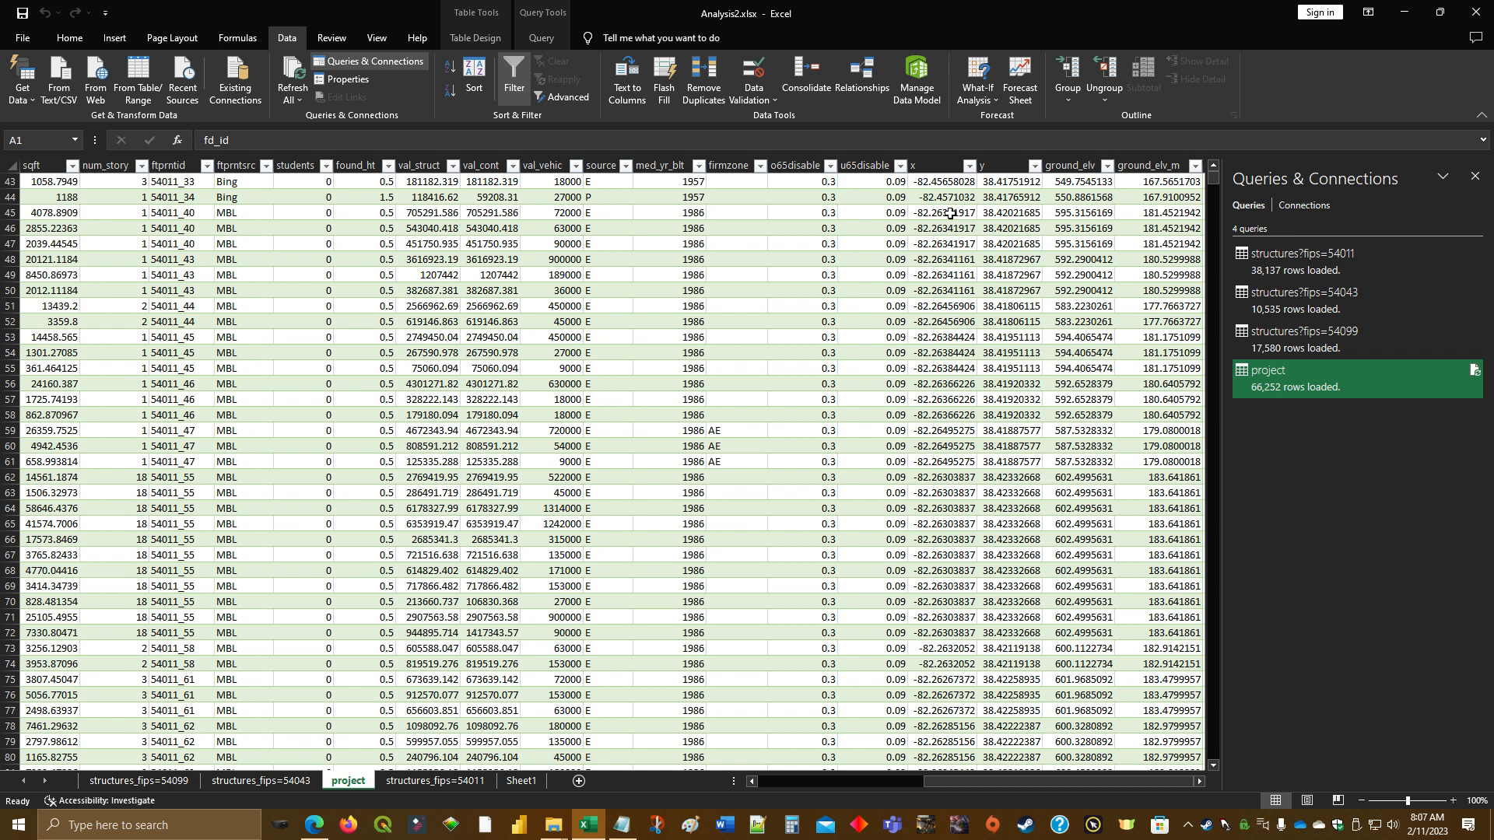